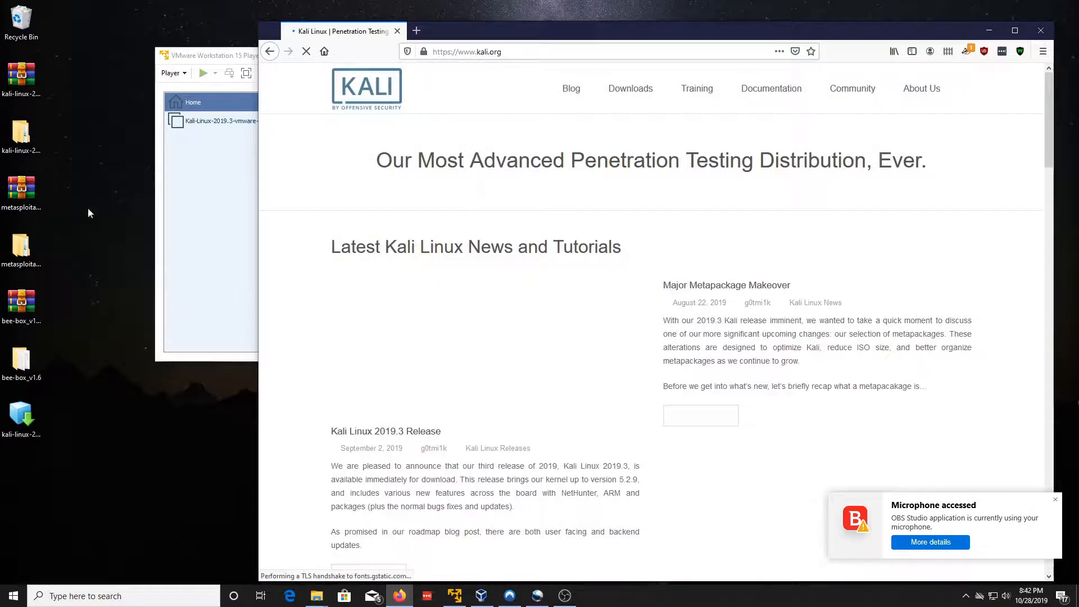
Step: Open the Download Kali Linux page and find the VMware and VirtualBox image entries in the image table
mouse_move(630, 96)
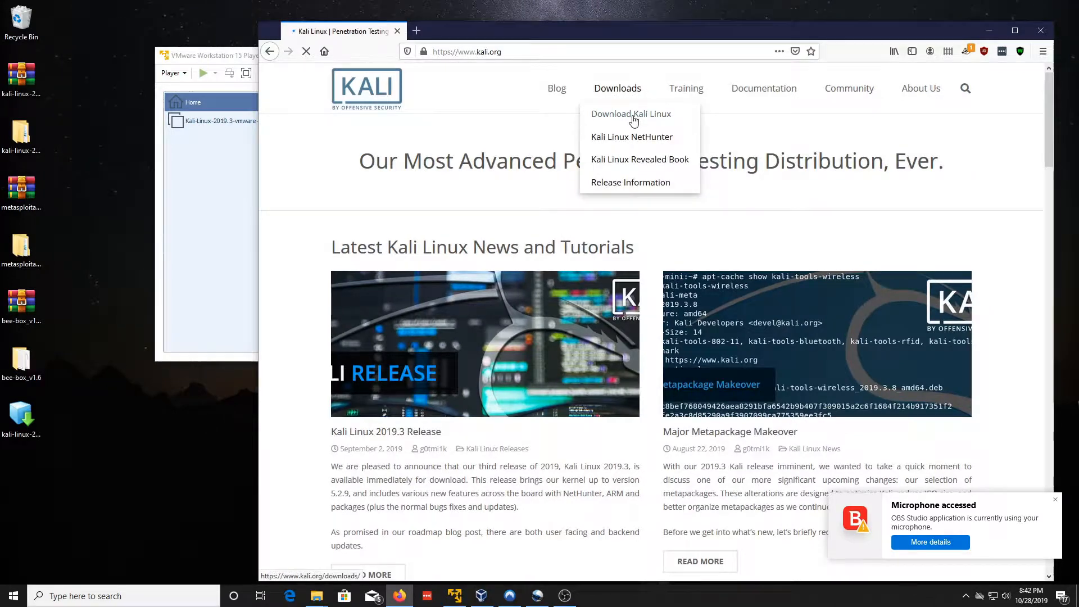
click(619, 116)
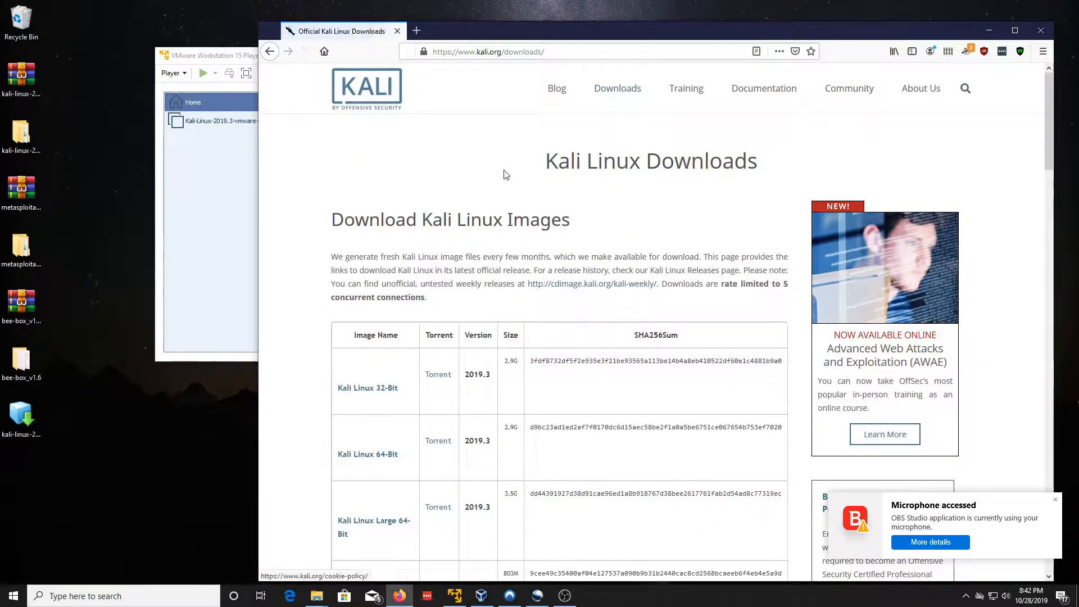
scroll(356, 398, down, 2)
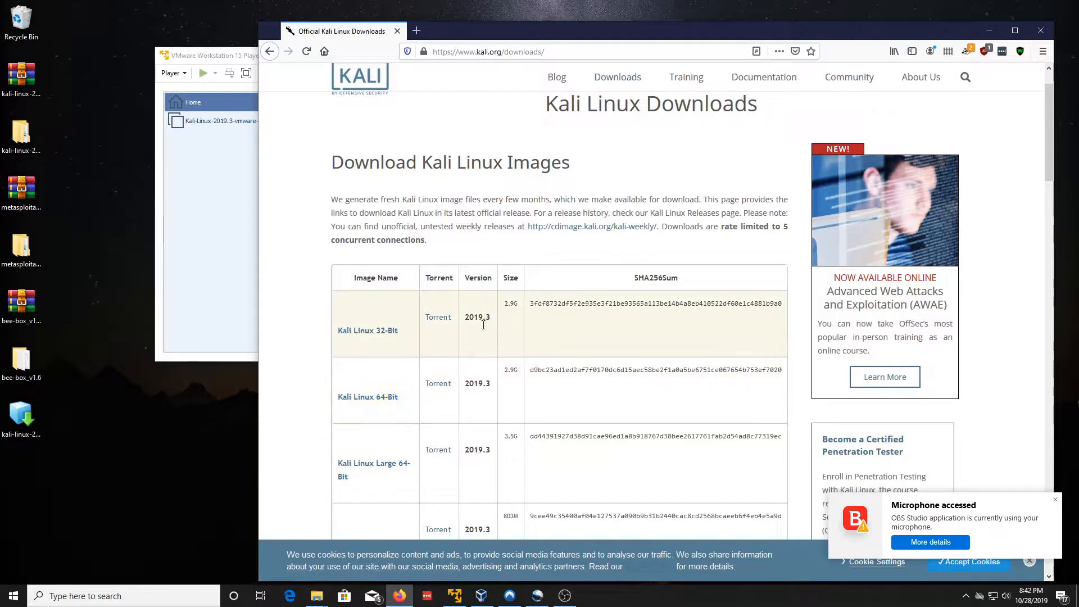
scroll(479, 400, down, 2)
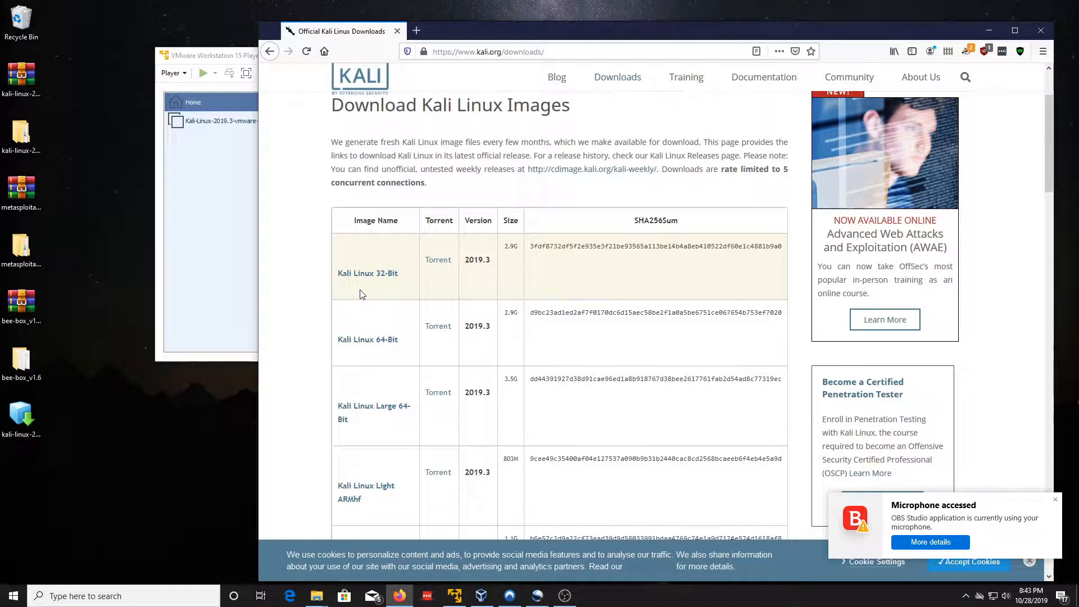
scroll(362, 294, down, 3)
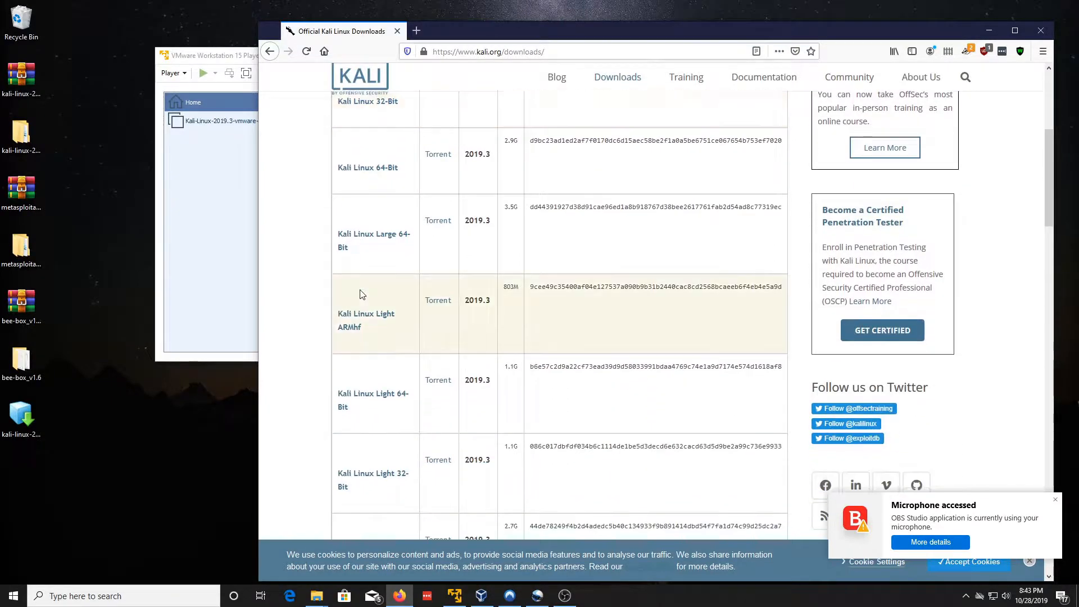
scroll(362, 293, down, 15)
scroll(391, 259, up, 2)
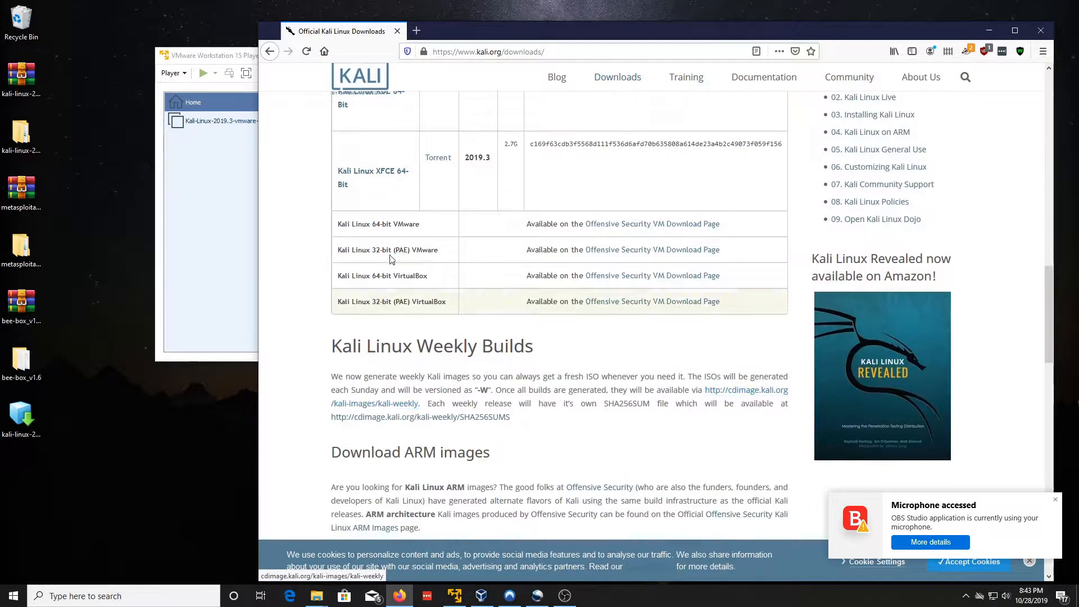
Step: Examine the 64-bit and 32-bit (PAE) Kali Linux entries for VMware and VirtualBox
drag(319, 216, 791, 315)
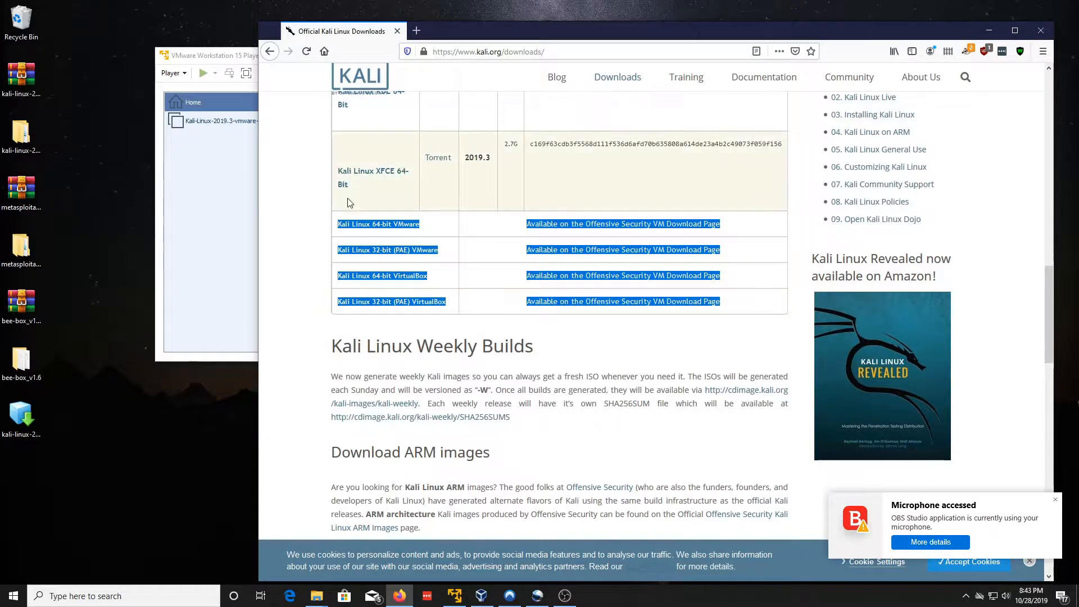
click(346, 236)
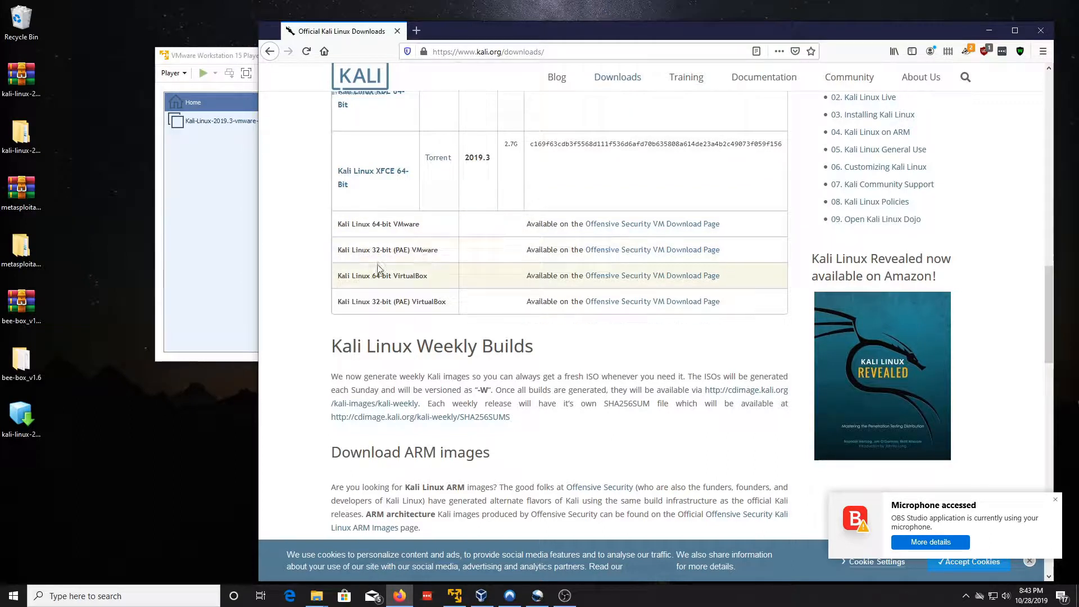
drag(344, 272, 433, 274)
click(433, 274)
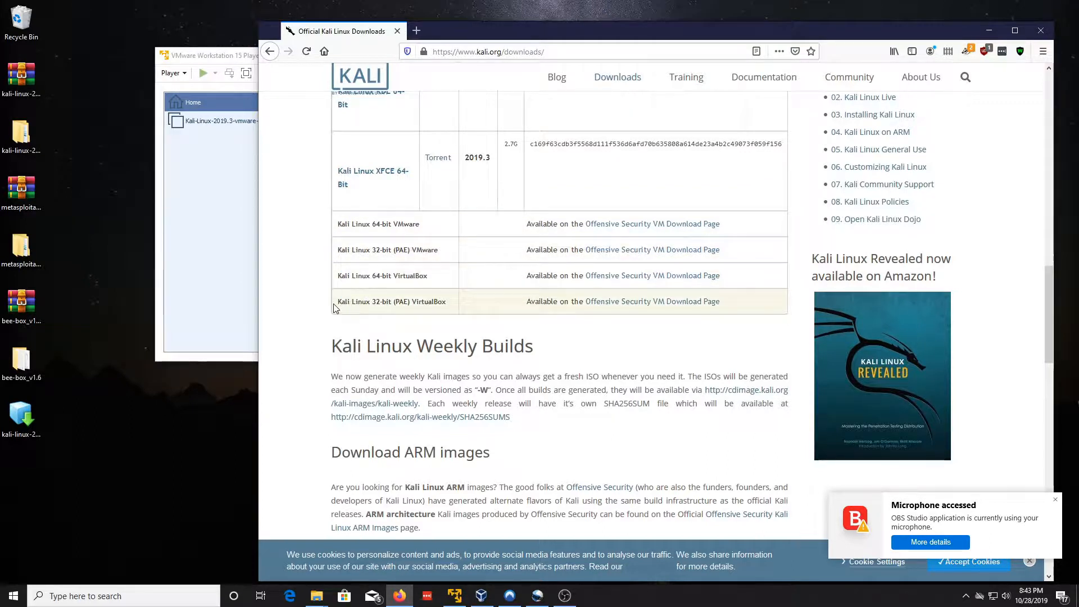
drag(335, 308, 459, 309)
click(472, 322)
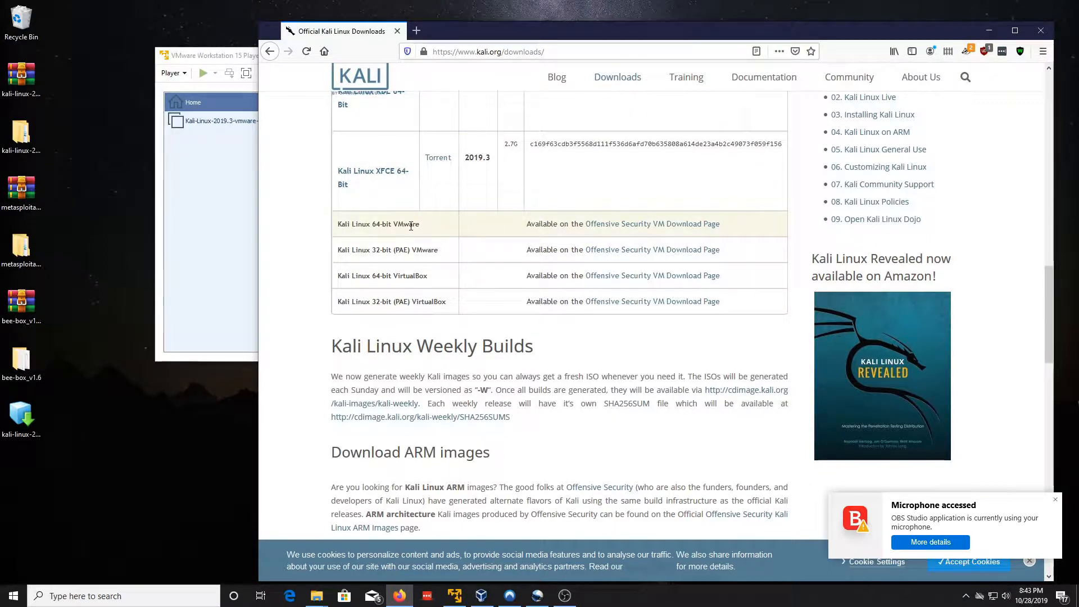
drag(333, 225, 419, 225)
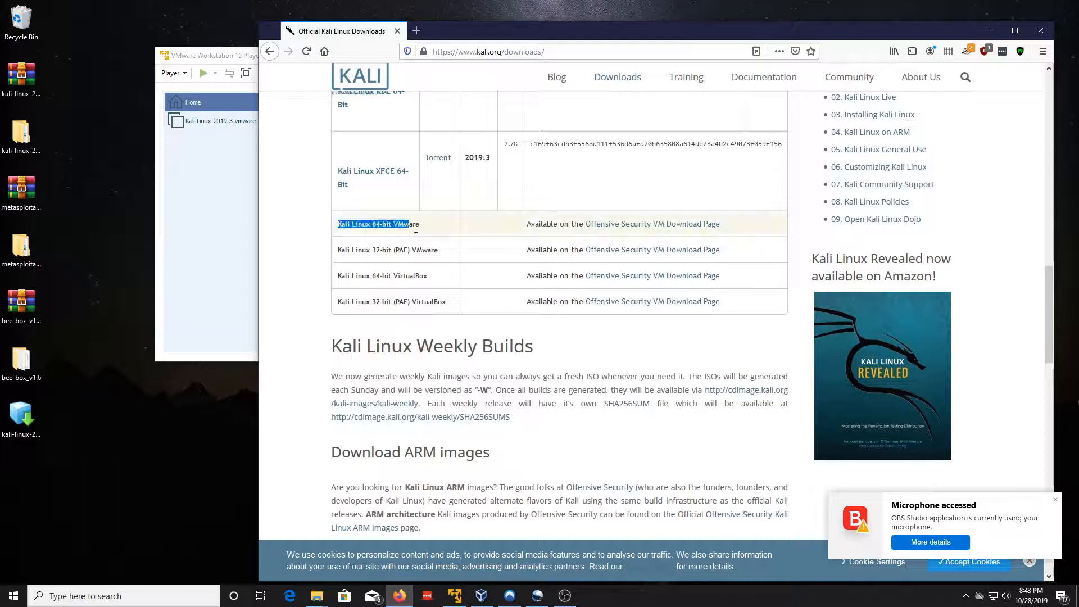
click(419, 227)
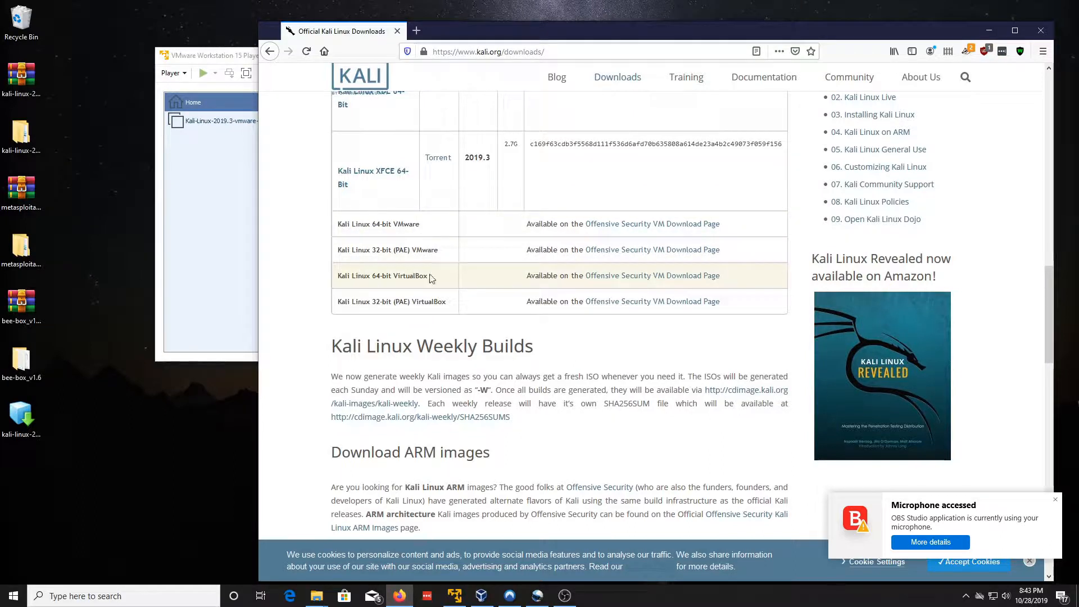
drag(432, 279, 313, 279)
click(404, 279)
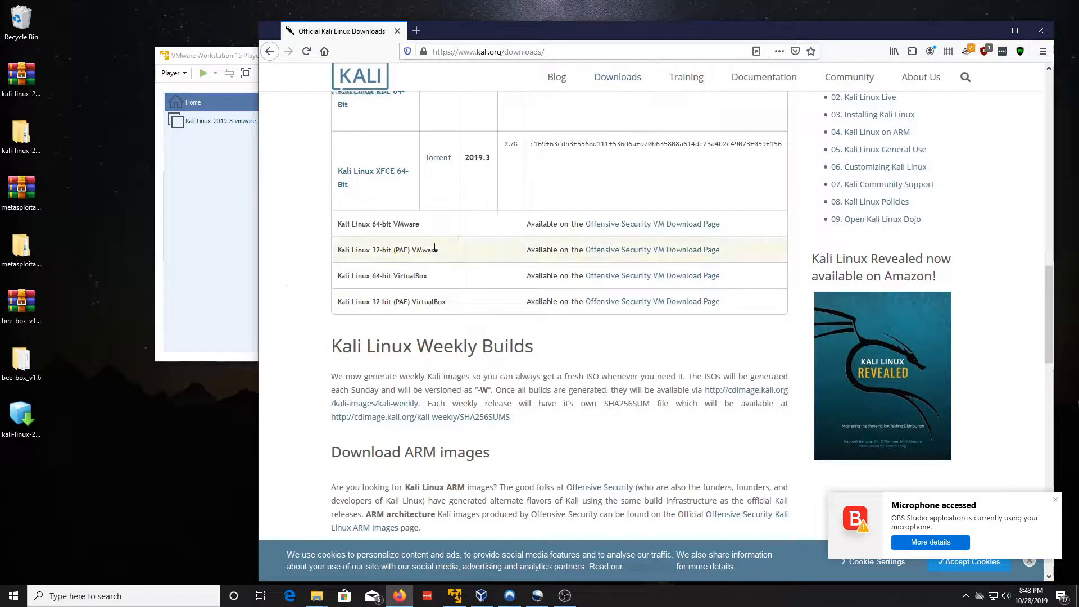
click(487, 53)
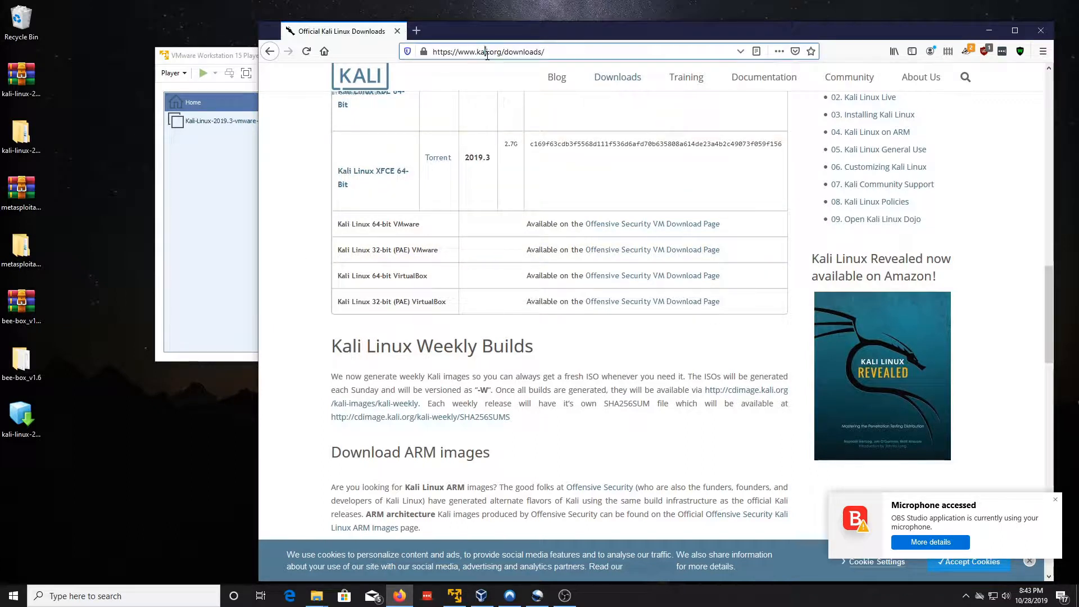
key(BackSpace)
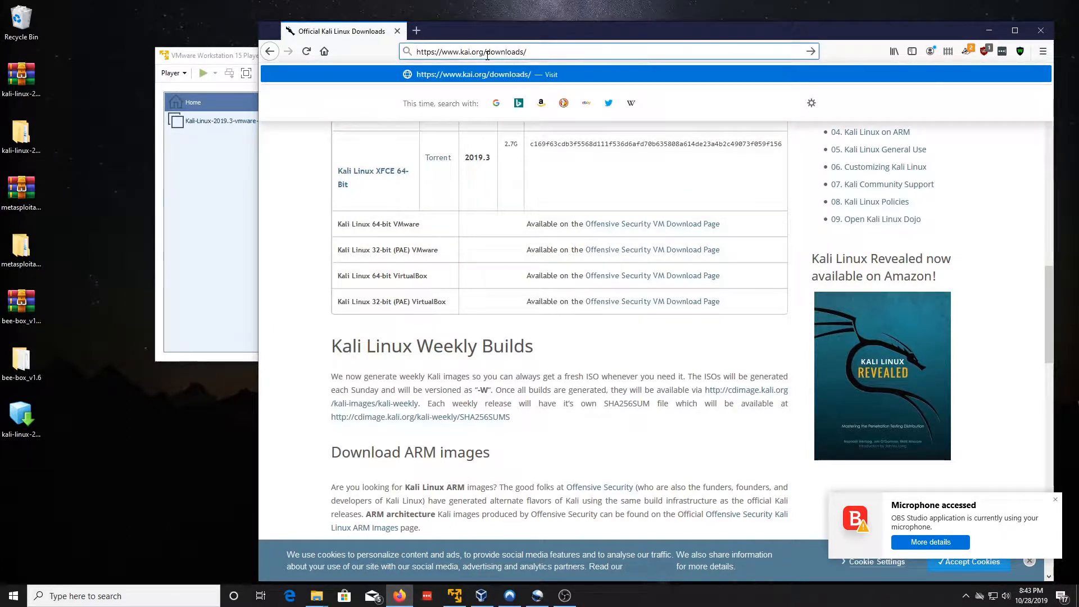
key(Up)
key(Up)
key(Up)
key(Up)
key(Up)
key(Up)
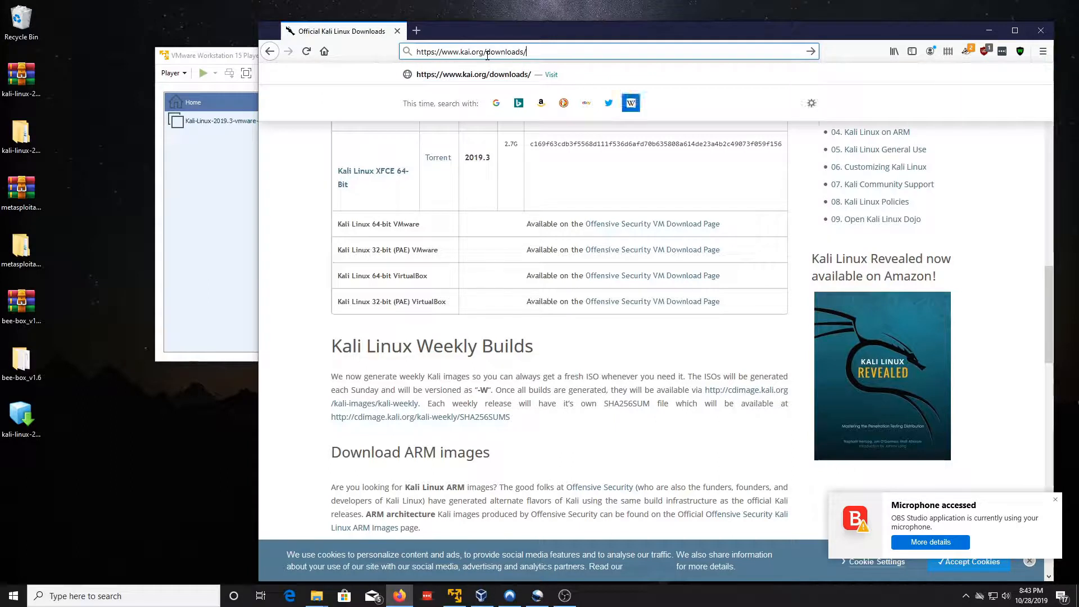
key(Up)
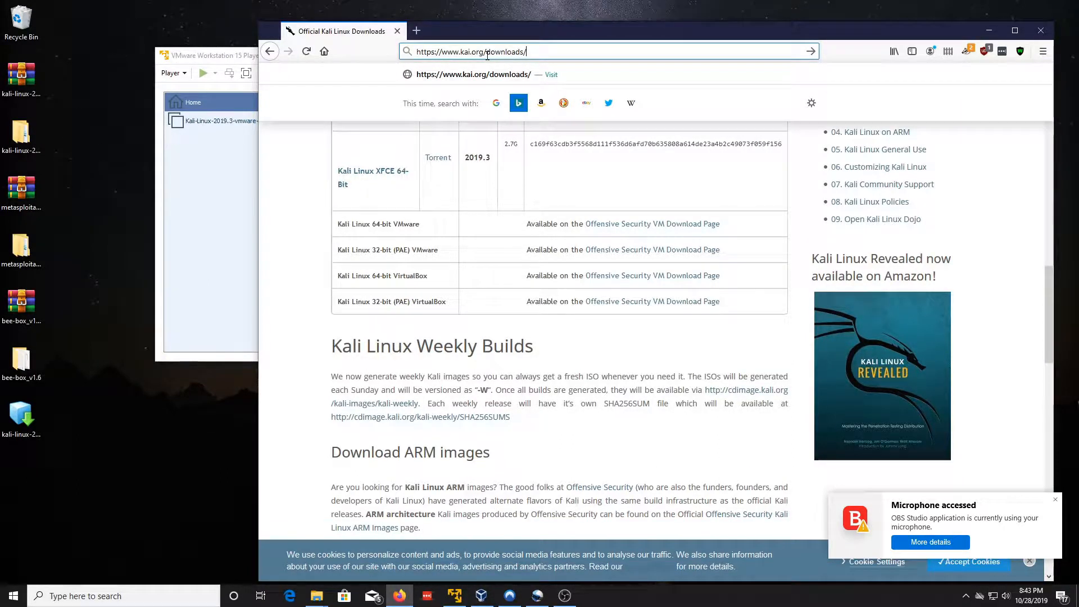
key(Escape)
Step: Go to the Rapid7 help site at help.rapid7.com
key(ctrl+a)
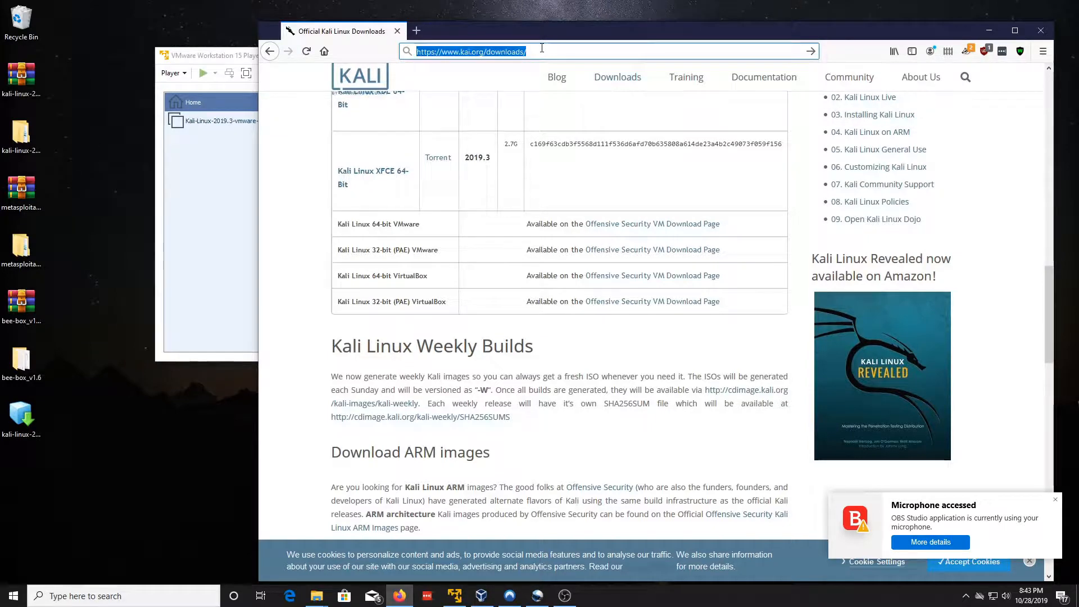
text(h)
key(BackSpace)
key(BackSpace)
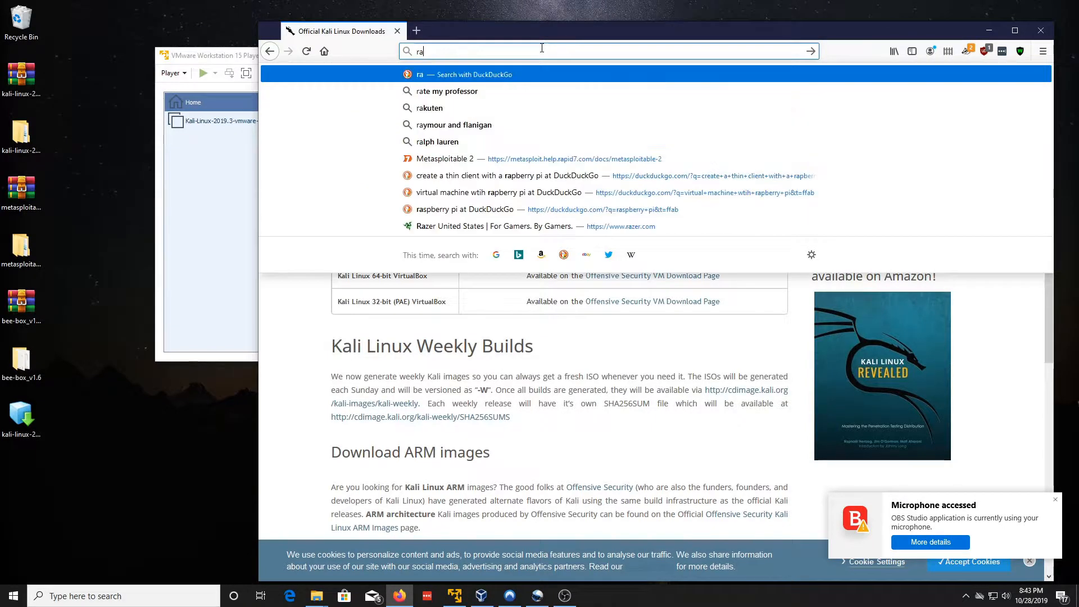
text(help.)
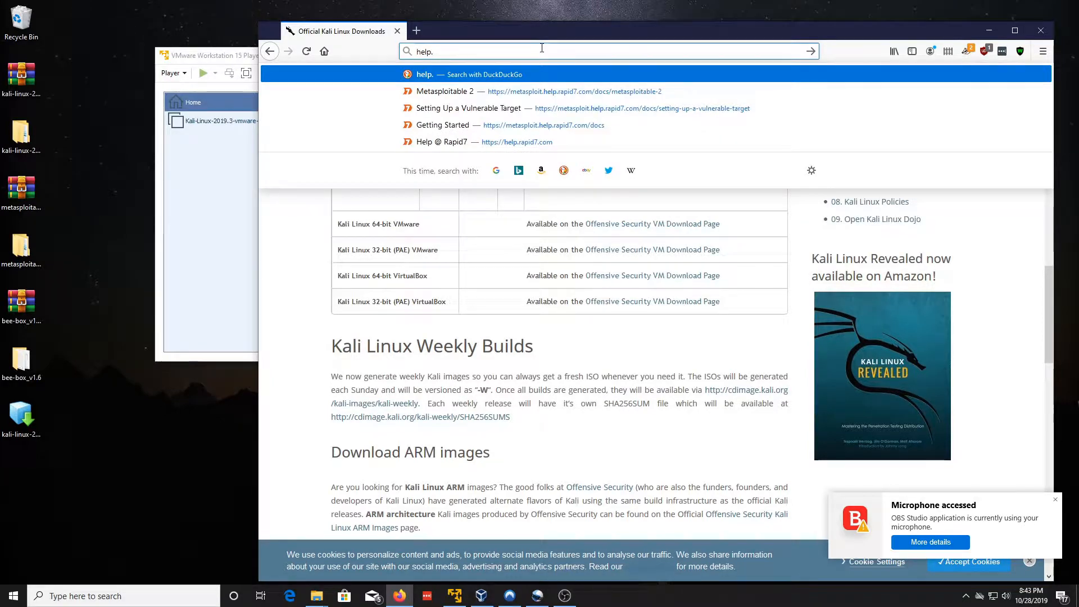
key(Down)
key(Down)
key(Down)
key(Down)
key(Return)
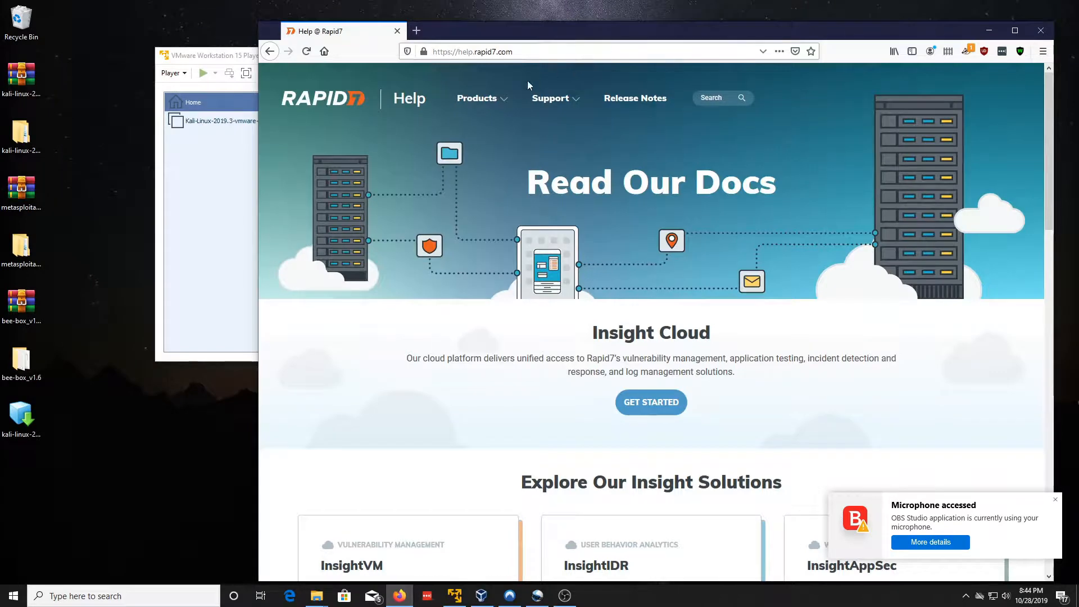
Step: Open the Metasploitable 2 page under Setting Up a Vulnerable Target in the Metasploit docs and follow its SourceForge link
click(479, 99)
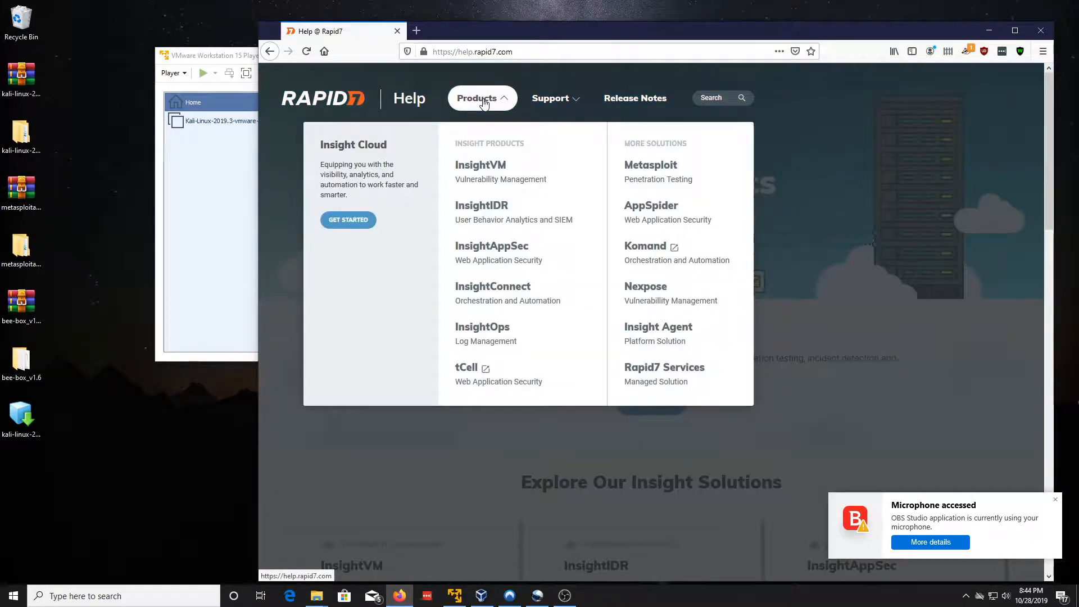
click(674, 167)
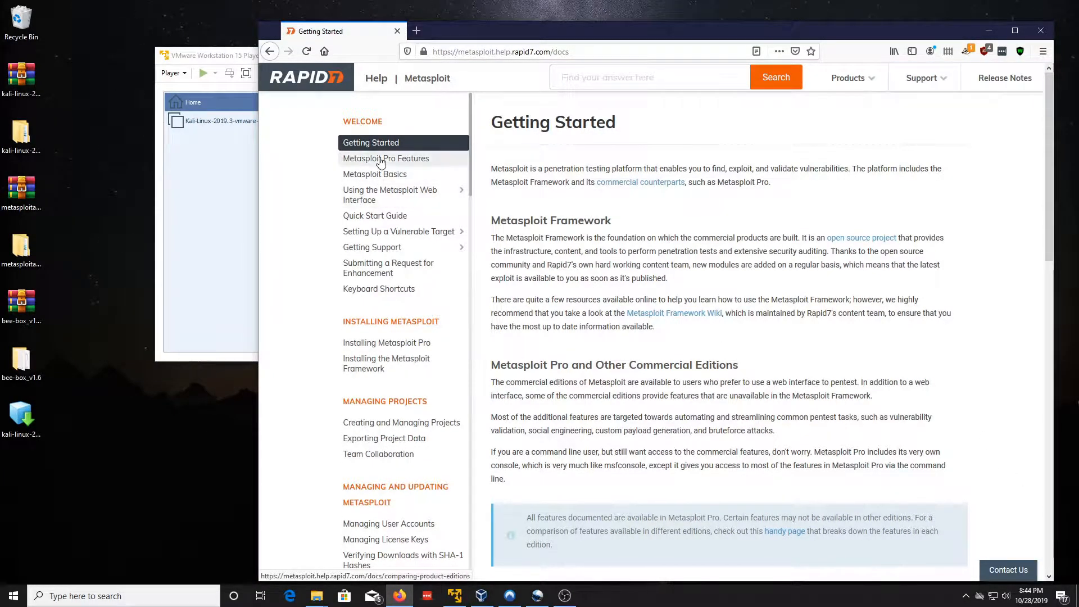
click(381, 233)
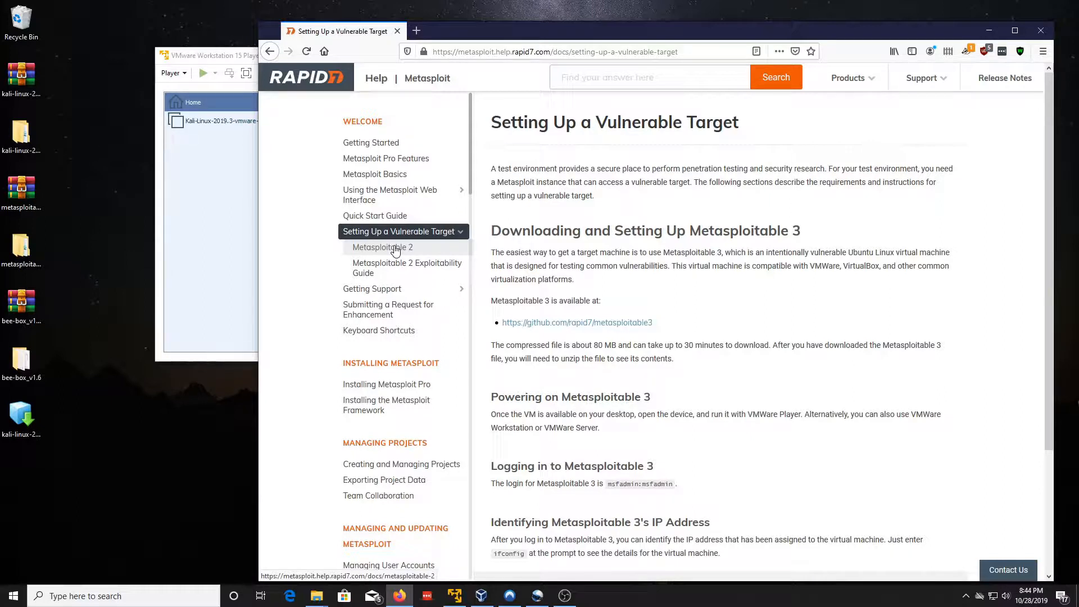
click(395, 250)
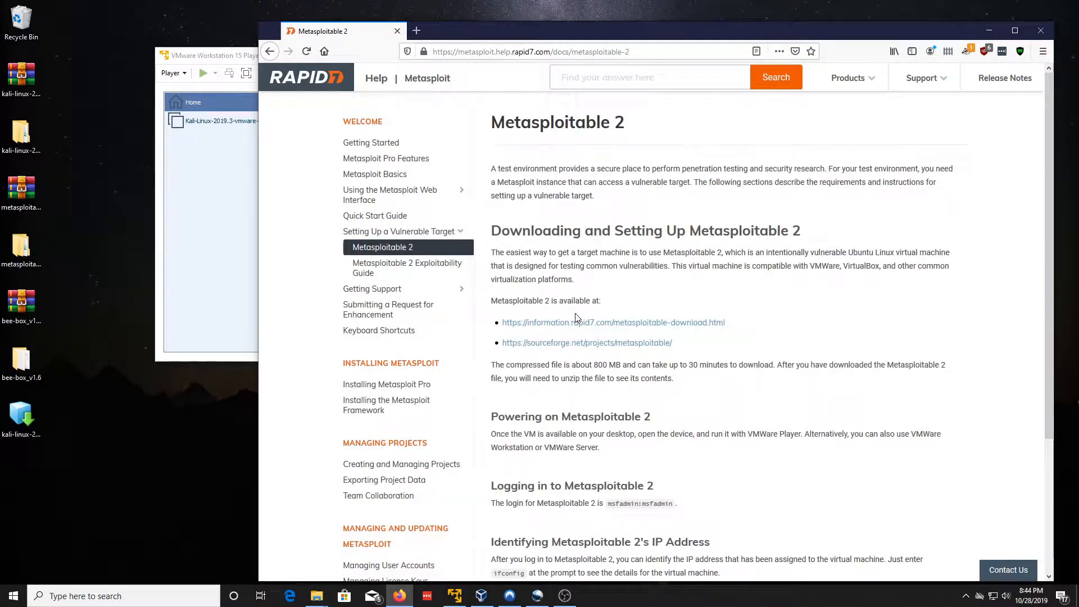
click(571, 344)
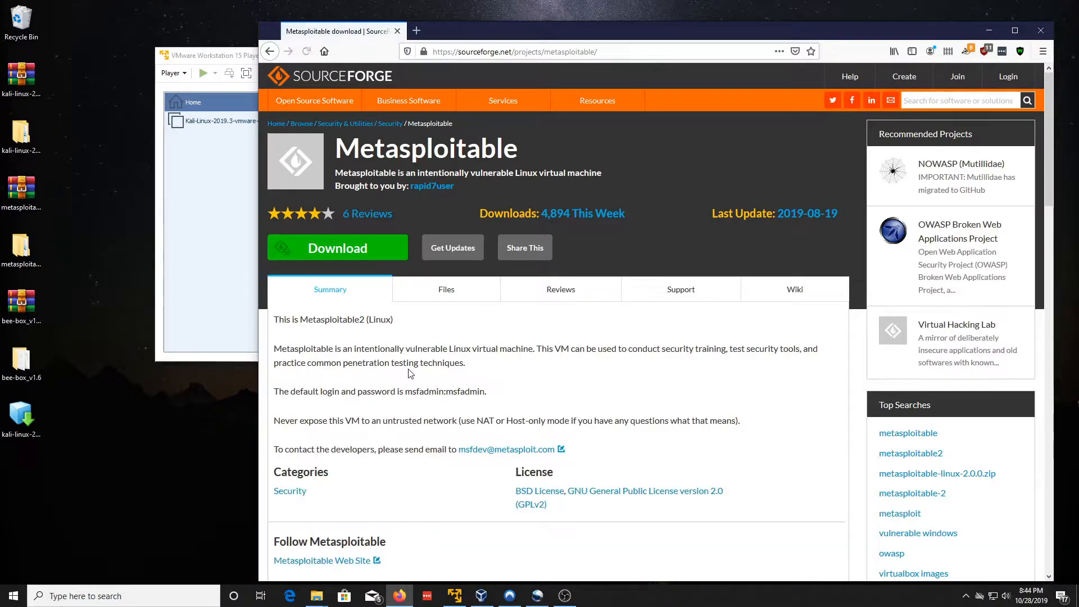
Step: Start downloading metasploitable-linux-2.0.0.zip from the Metasploitable project page, then cancel the file download
scroll(403, 353, down, 3)
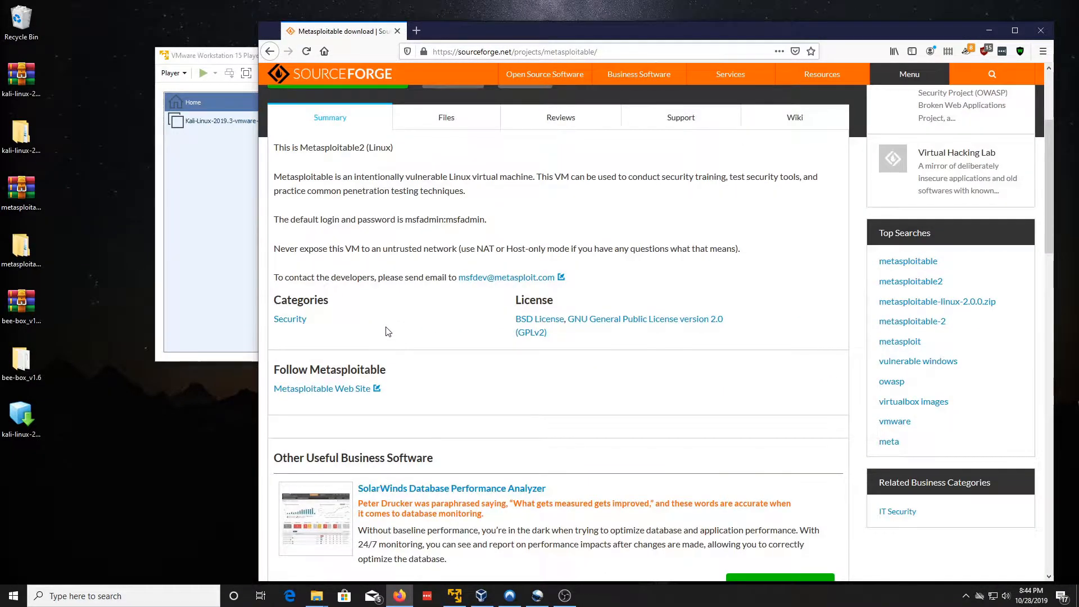
scroll(386, 332, up, 3)
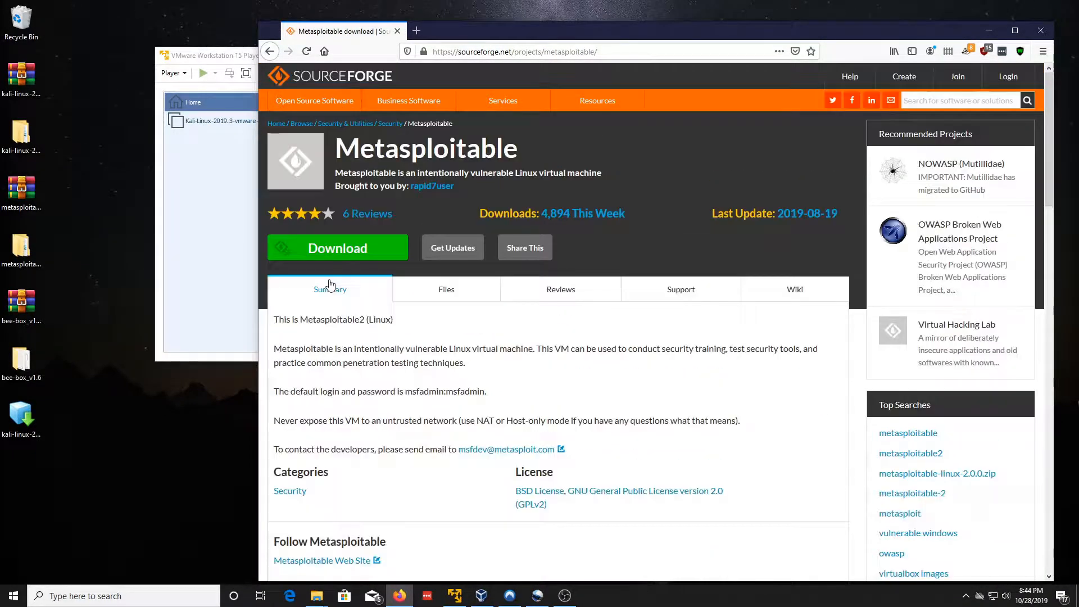
click(342, 250)
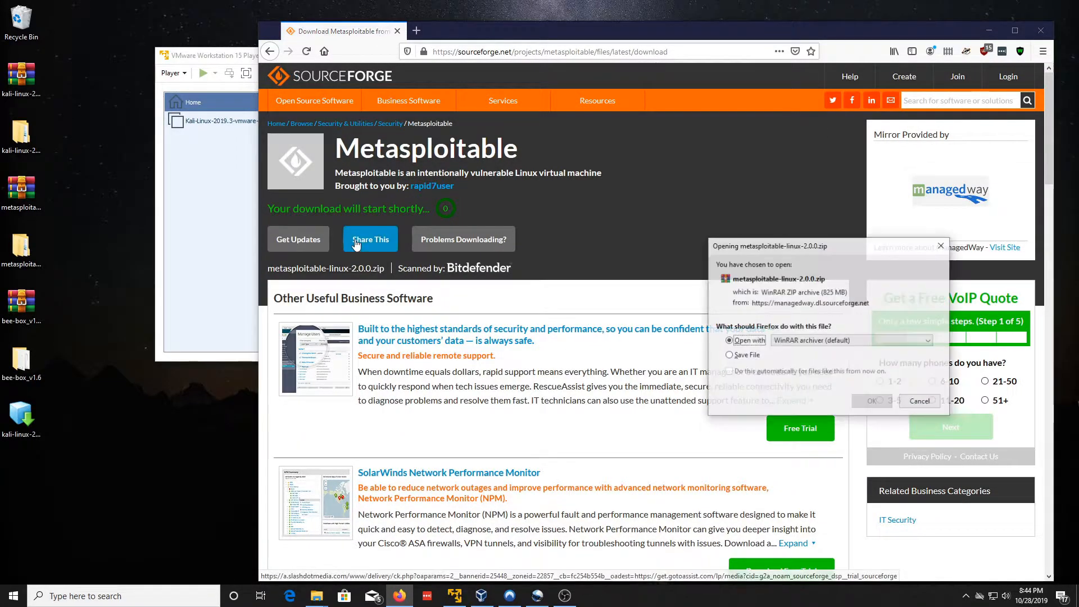
click(920, 402)
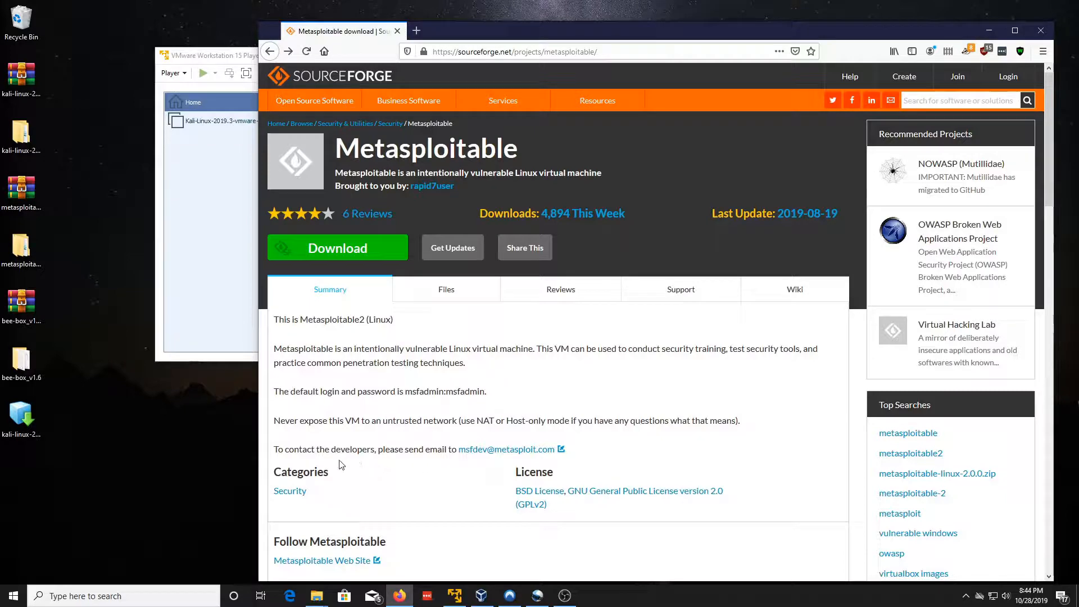
Step: Go to itsecgames.com and open the bee-box file listing from the bWAPP site's download page
scroll(341, 465, down, 4)
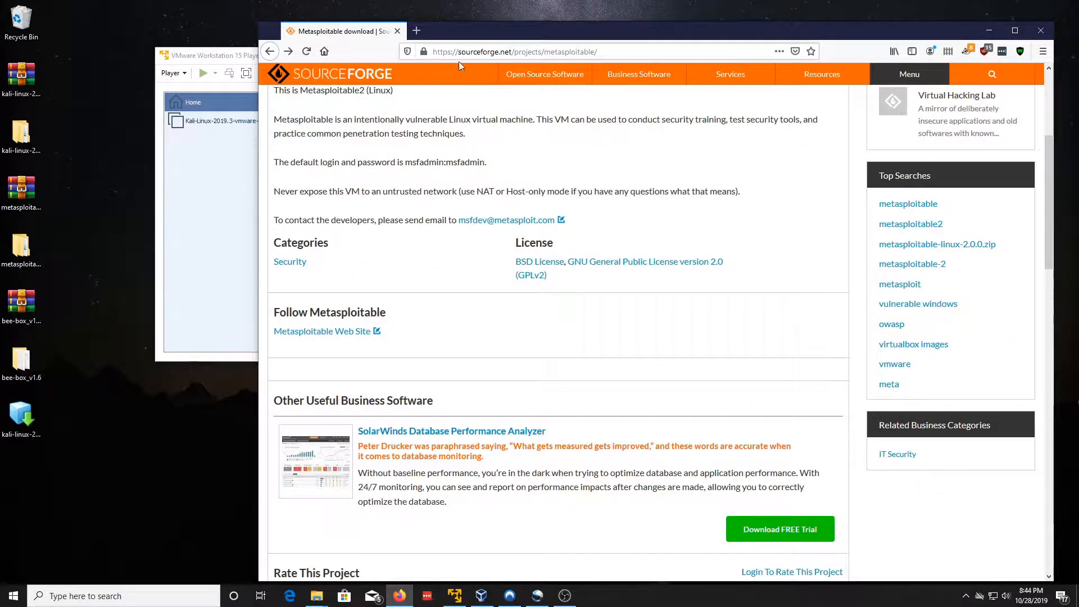
click(476, 51)
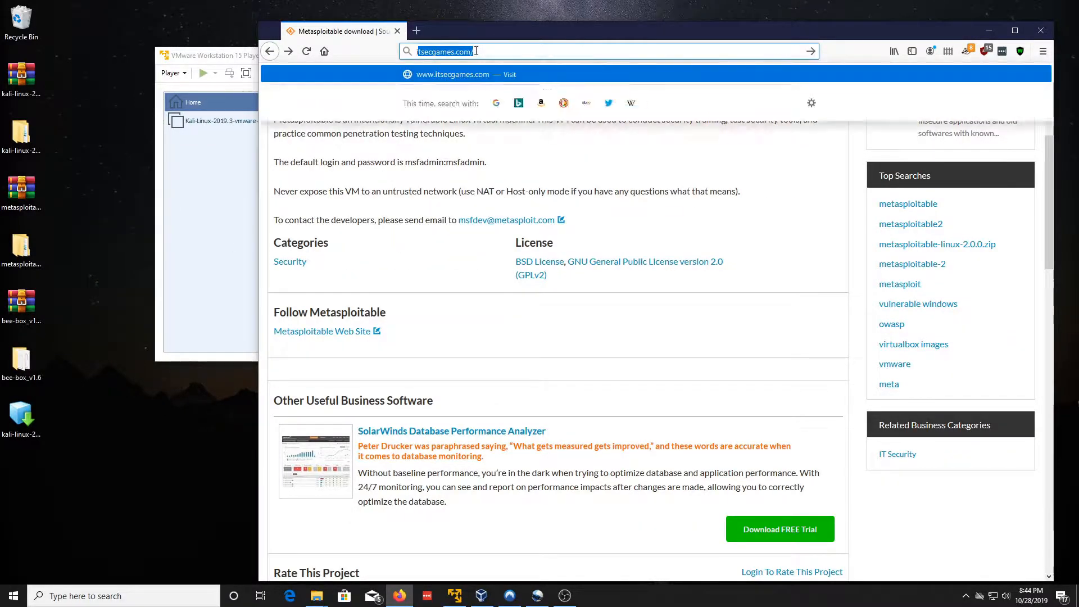
text(itsecgames.com/)
key(Return)
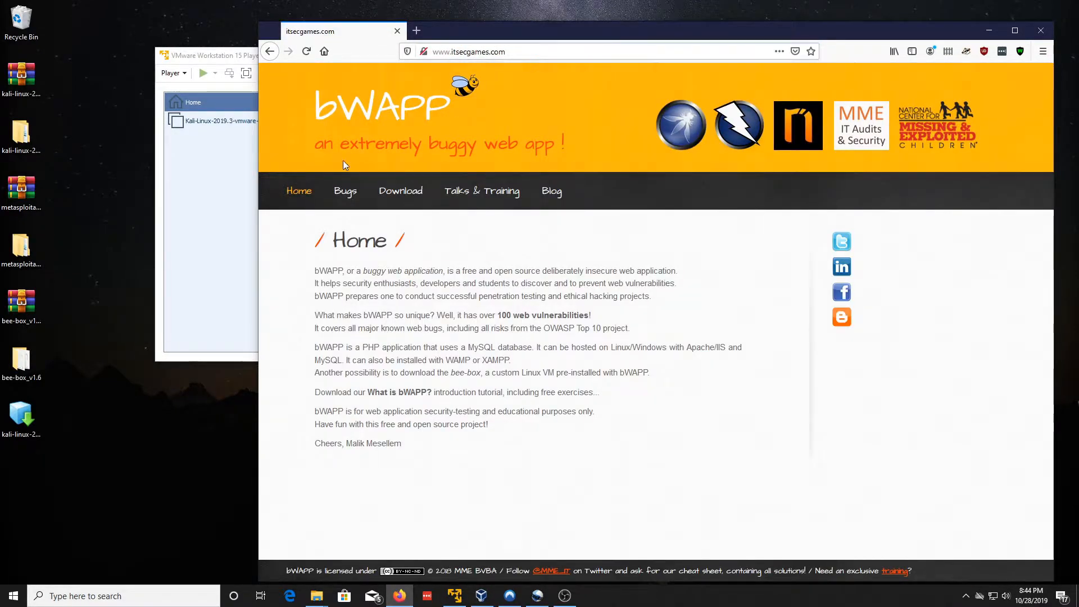
click(400, 190)
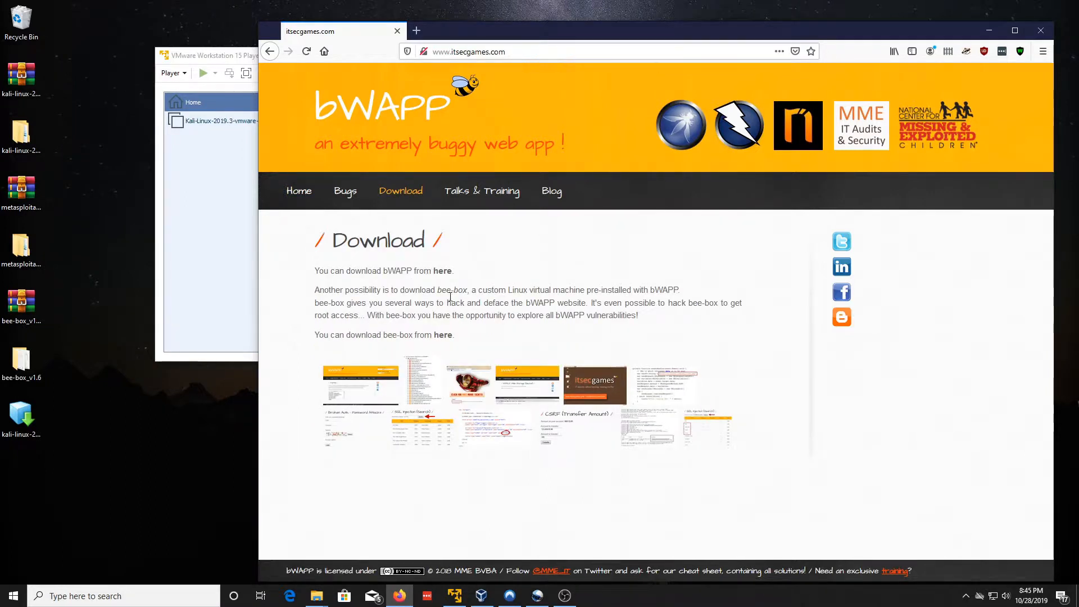
click(443, 335)
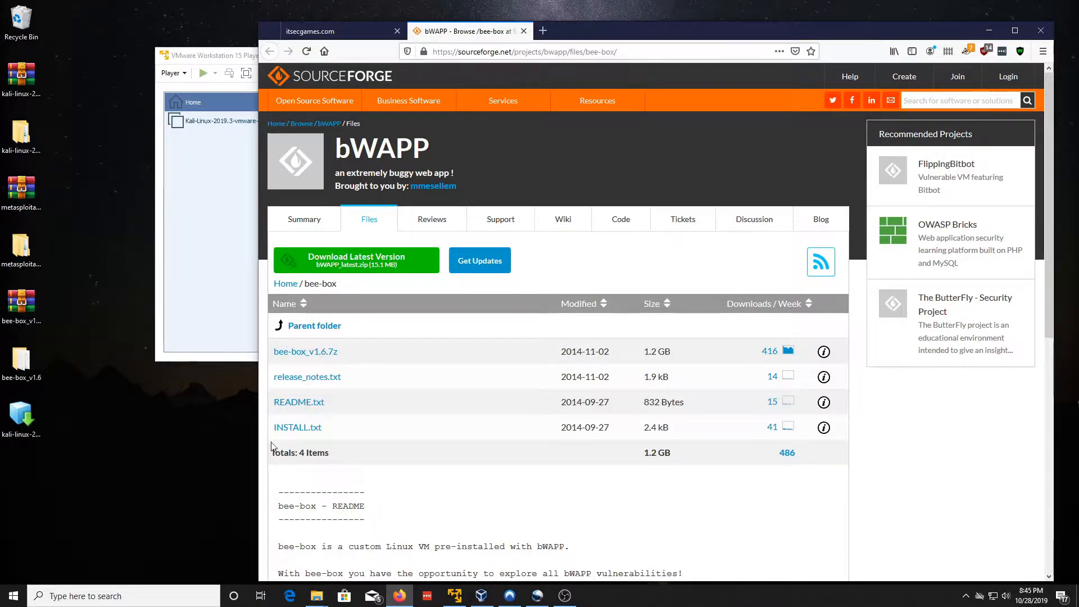
Step: Close the browser and open bee-box.vmx from the desktop's bee-box_v1.6/bee-box folder as a virtual machine in VMware Workstation Player
key(alt+F4)
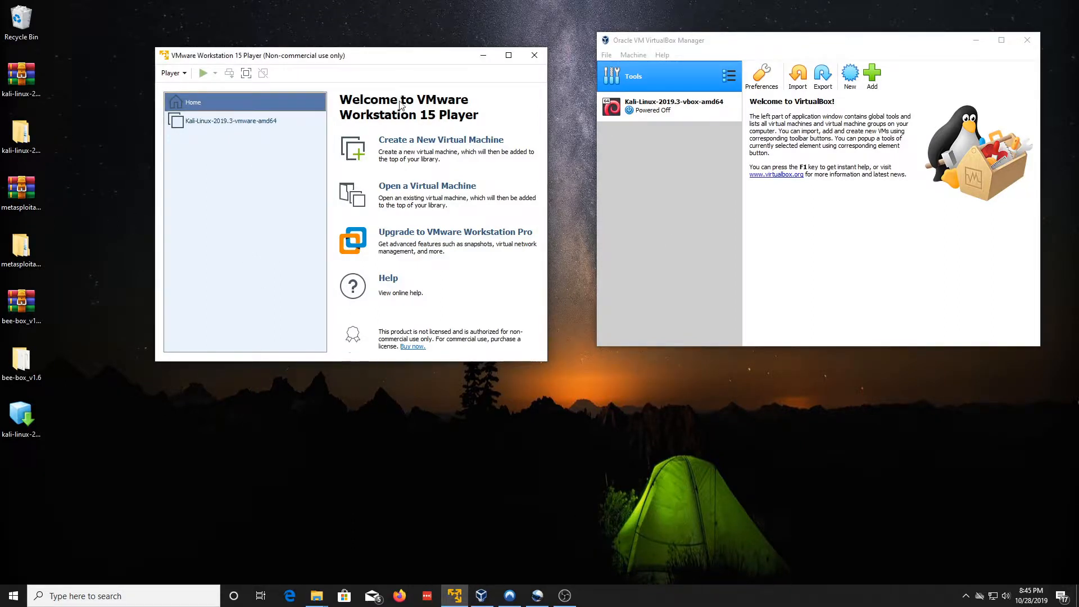
click(412, 190)
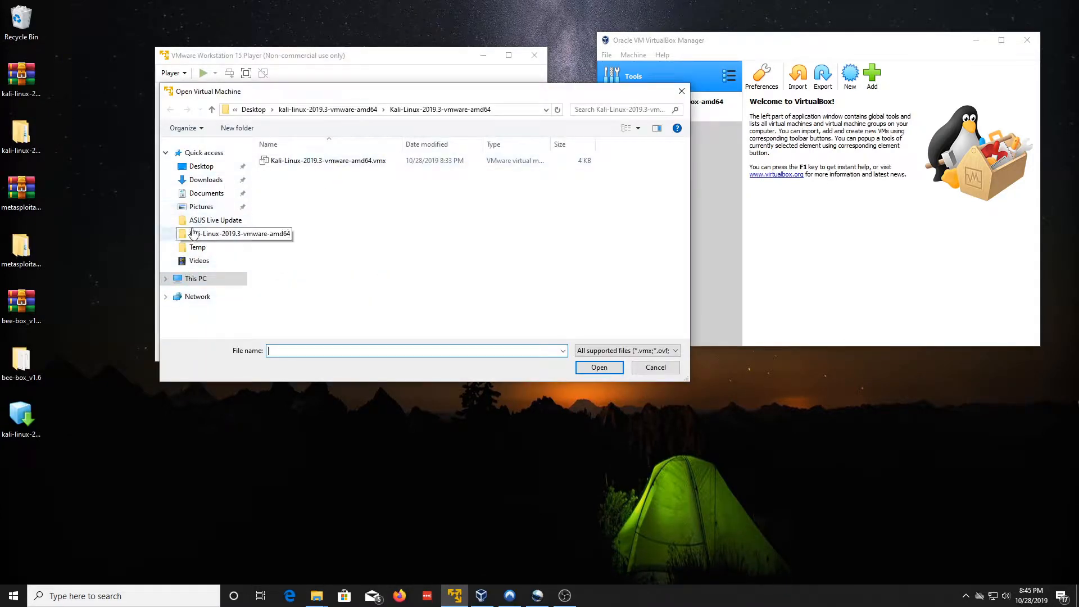
click(201, 170)
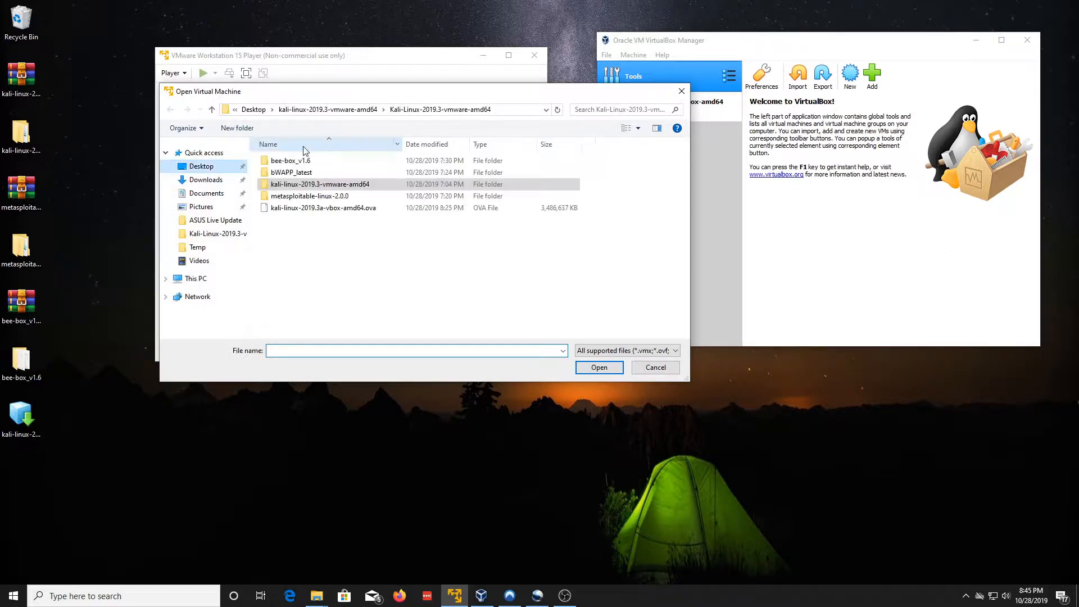
click(303, 184)
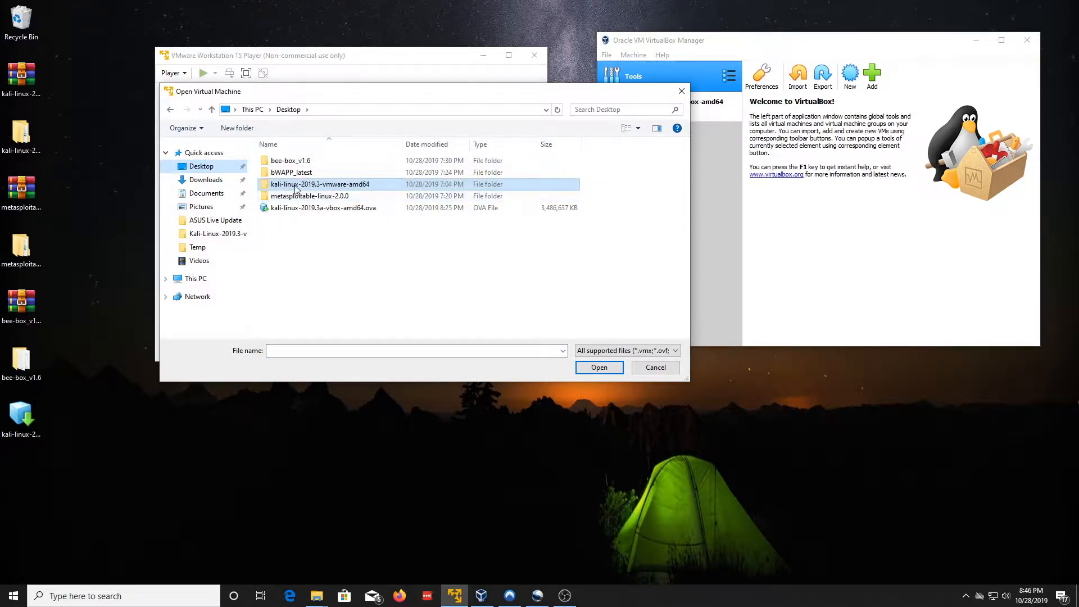
click(299, 162)
double_click(299, 162)
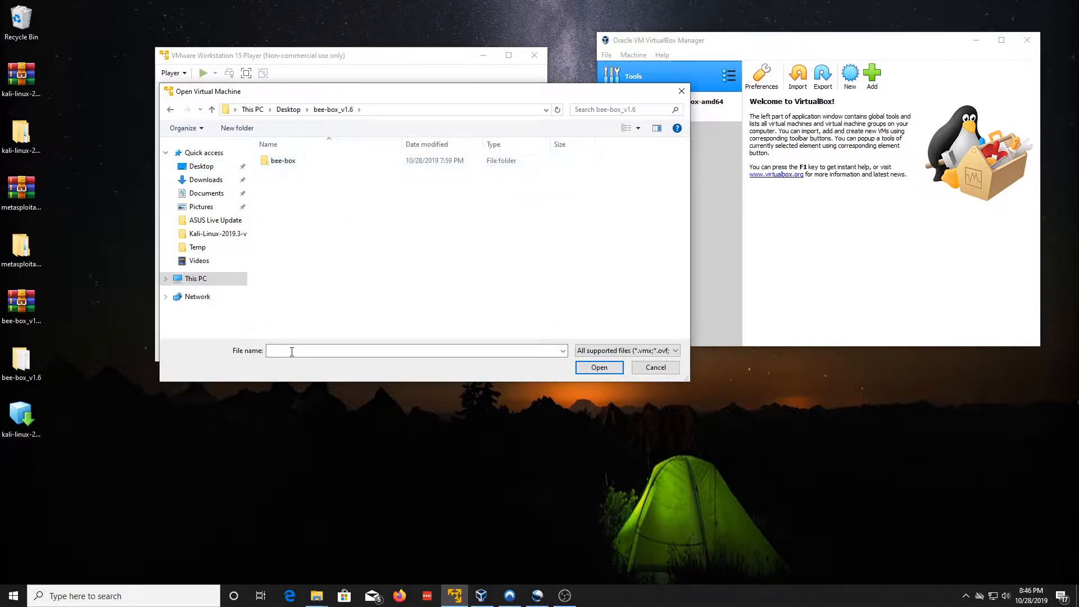
double_click(290, 164)
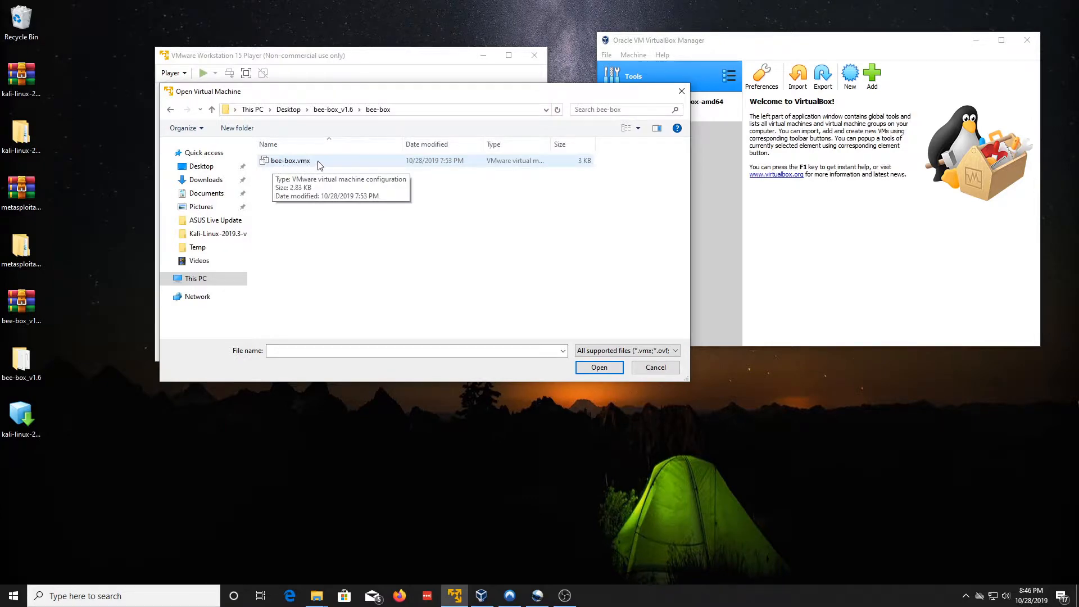
double_click(379, 164)
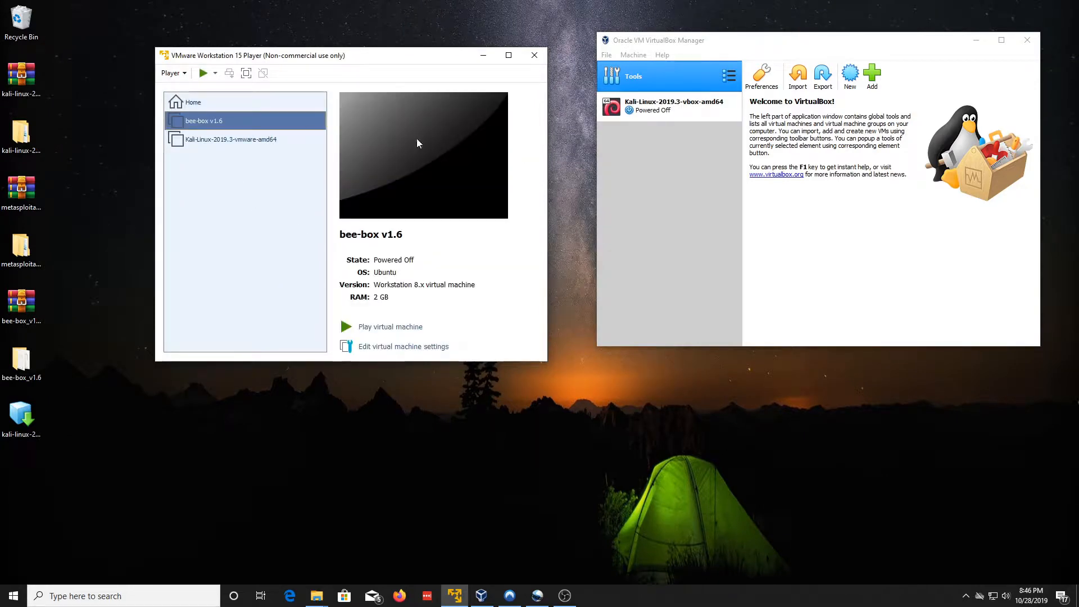
Step: Open the bee-box v1.6 virtual machine settings and examine its memory and processor allocation
click(384, 347)
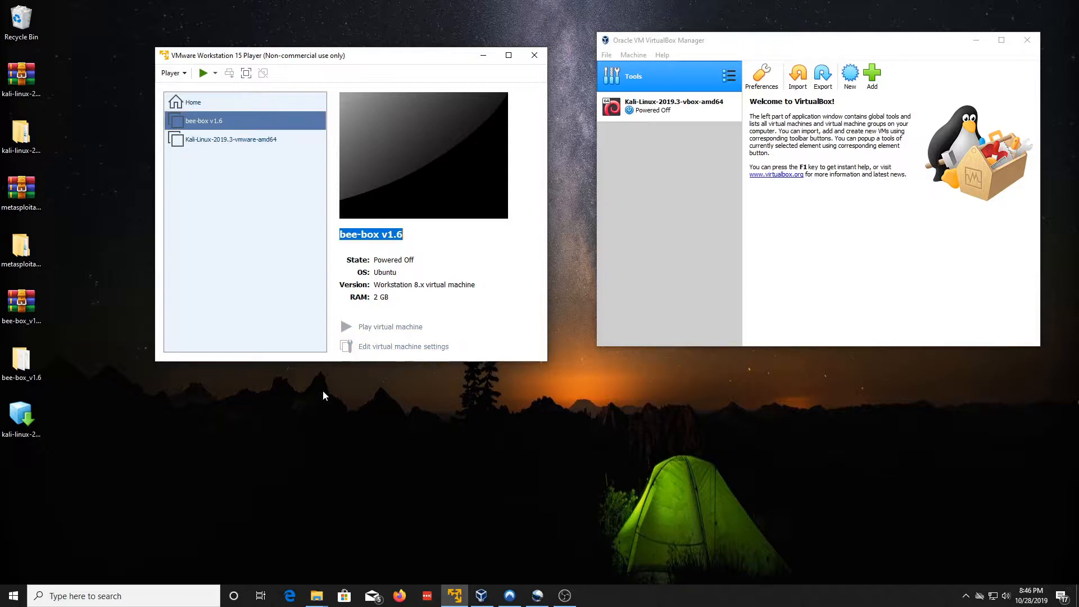
click(254, 228)
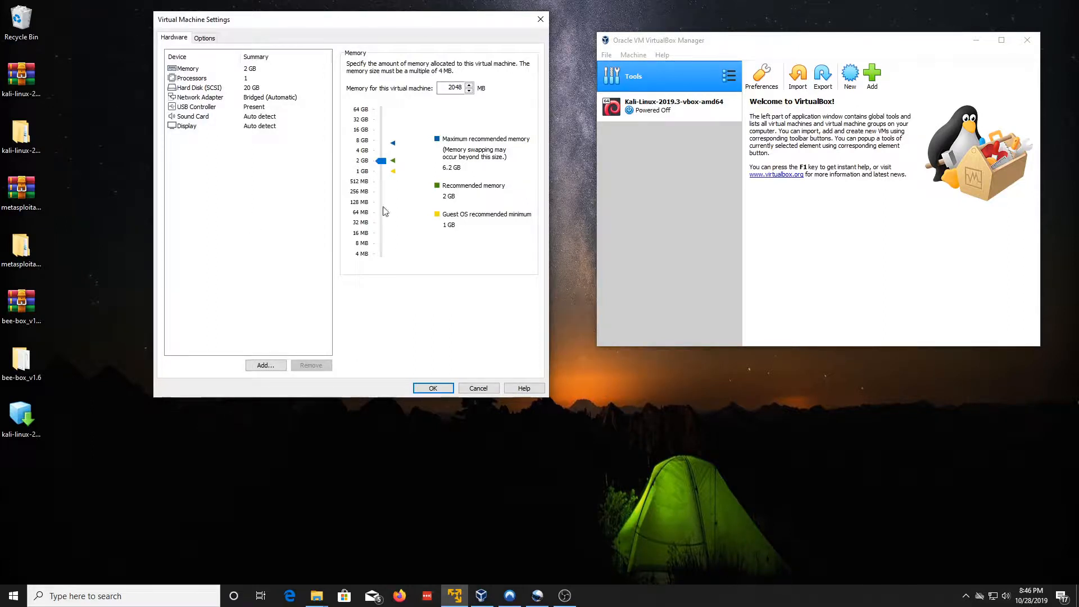
click(250, 70)
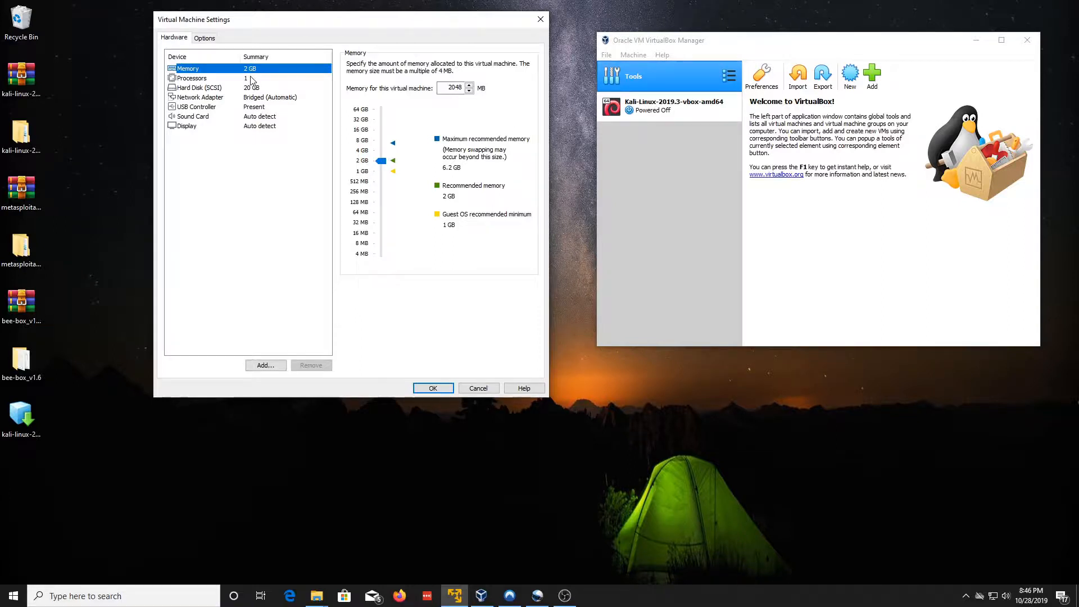
click(251, 80)
click(257, 69)
click(260, 79)
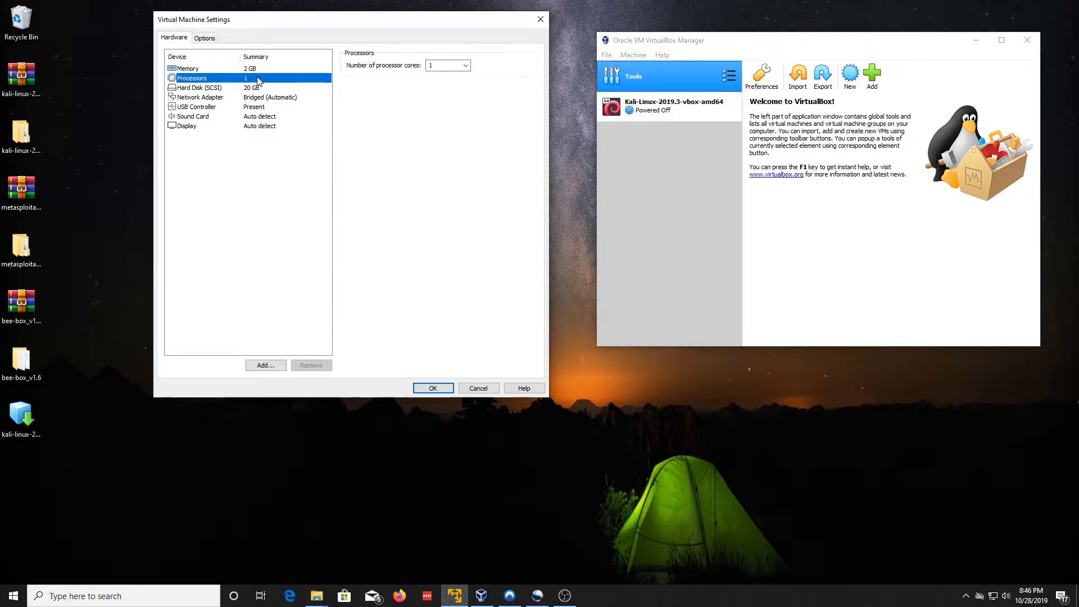
click(263, 71)
click(261, 79)
click(262, 70)
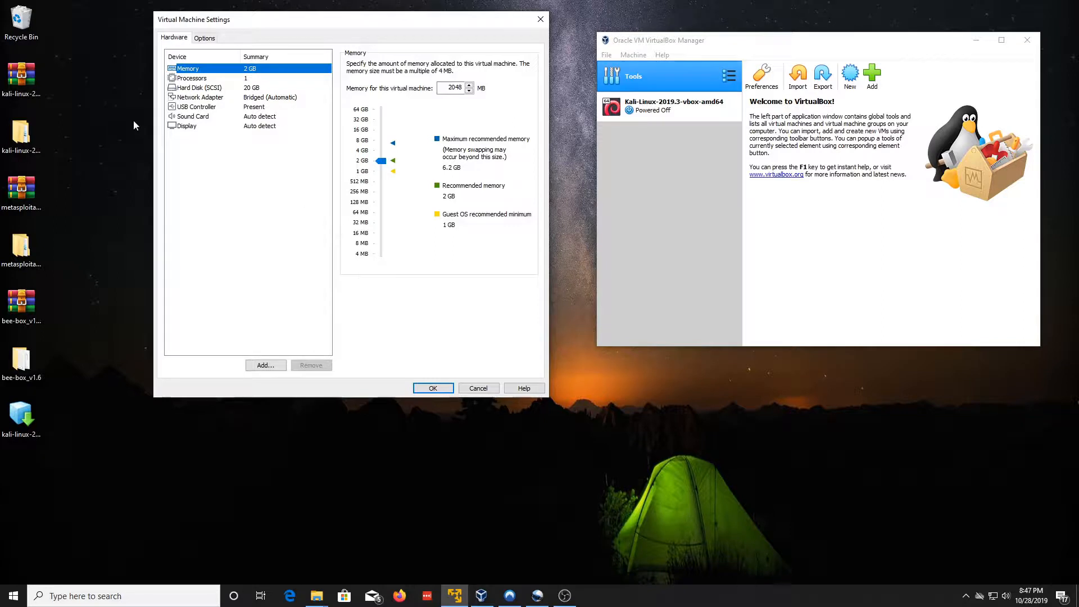
Step: Try 4 processor cores for the bee-box virtual machine, and return the number of cores to 1
click(179, 80)
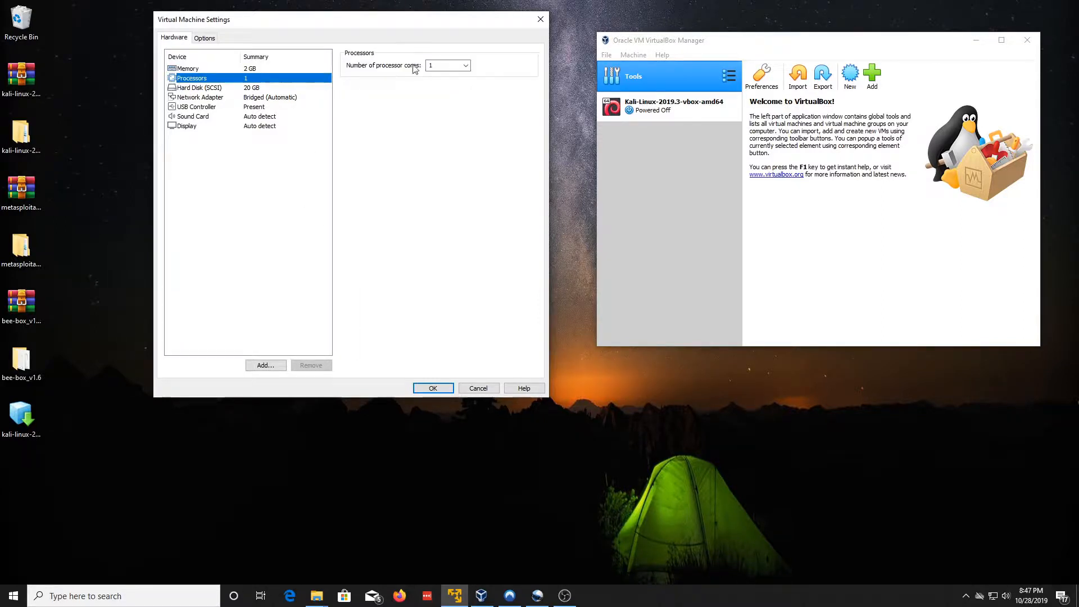
click(444, 66)
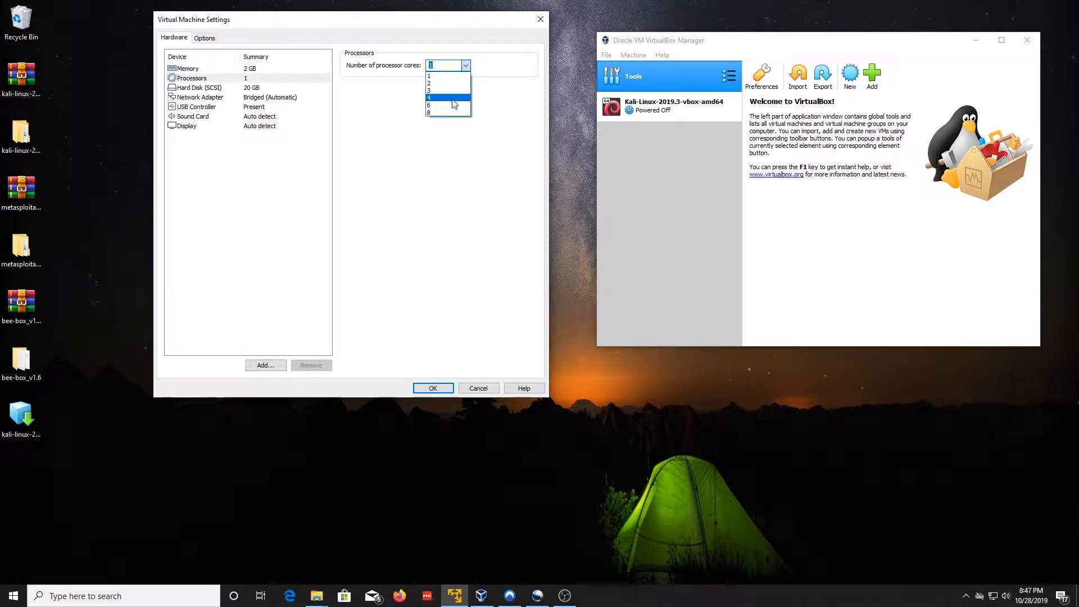
click(457, 97)
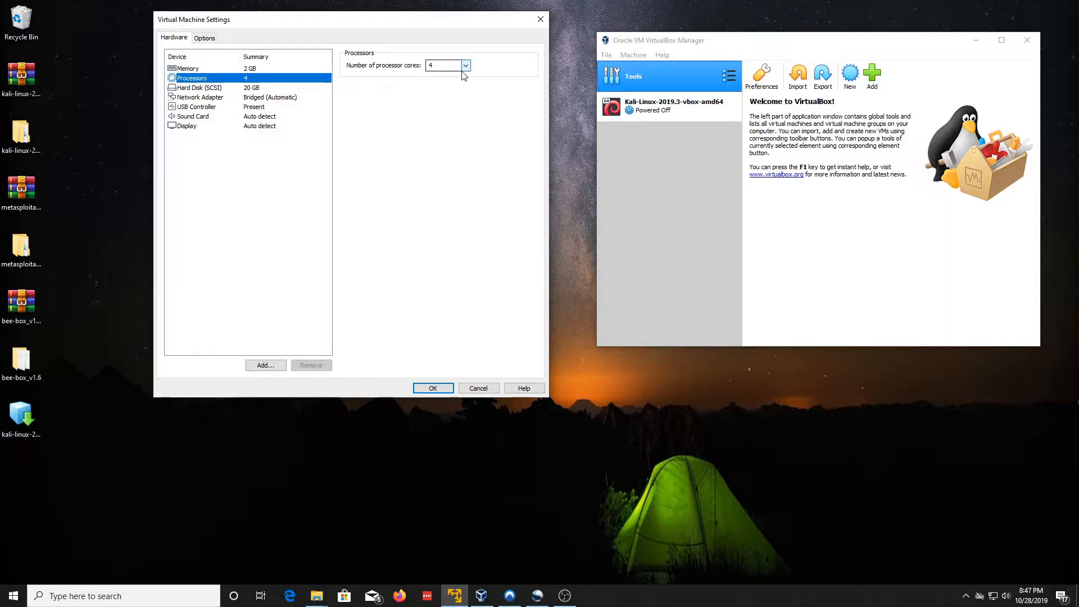
click(465, 66)
click(458, 75)
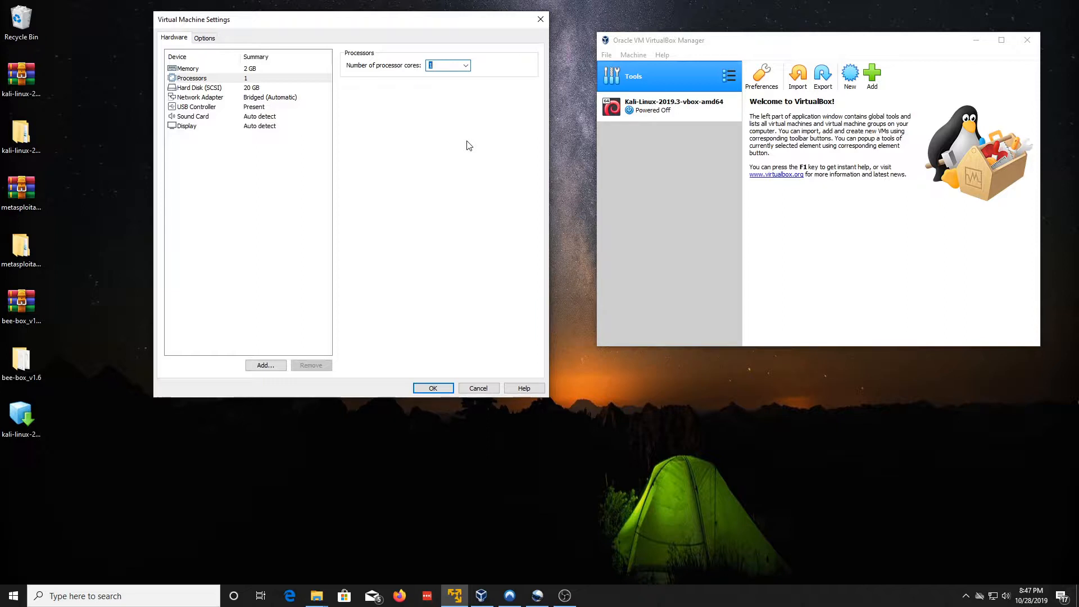
Step: Turn off replicating the physical network connection state on bee-box's bridged network adapter, check its remaining devices and save the settings
click(272, 87)
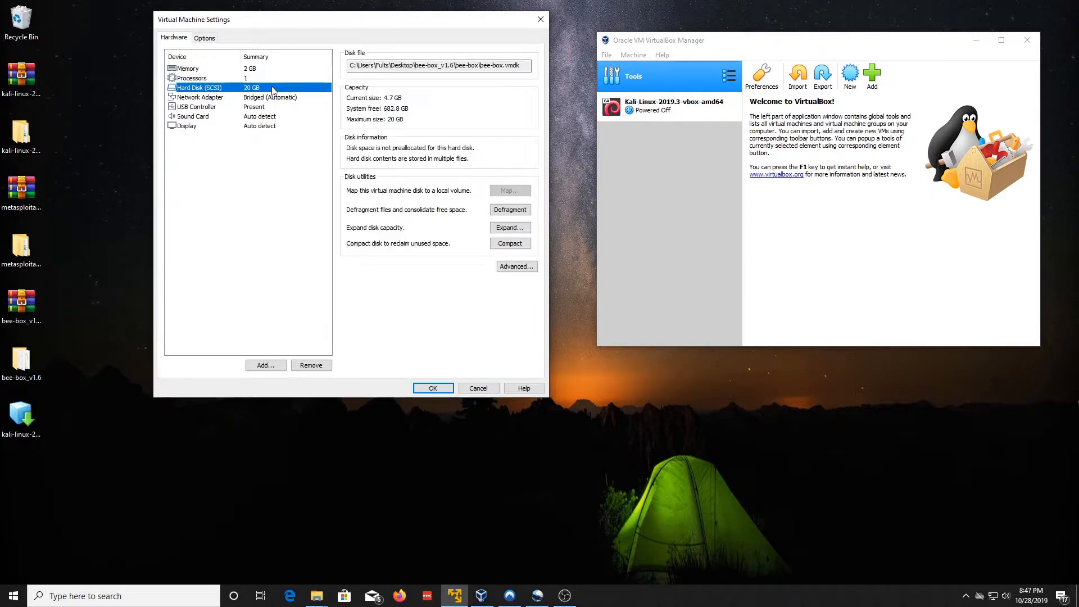
click(230, 99)
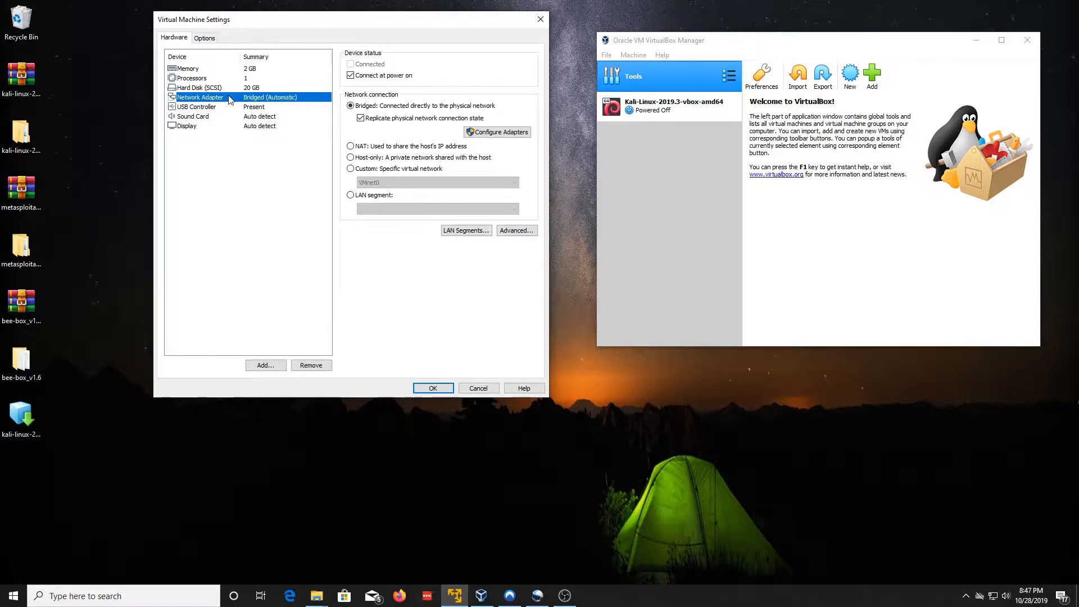
click(360, 122)
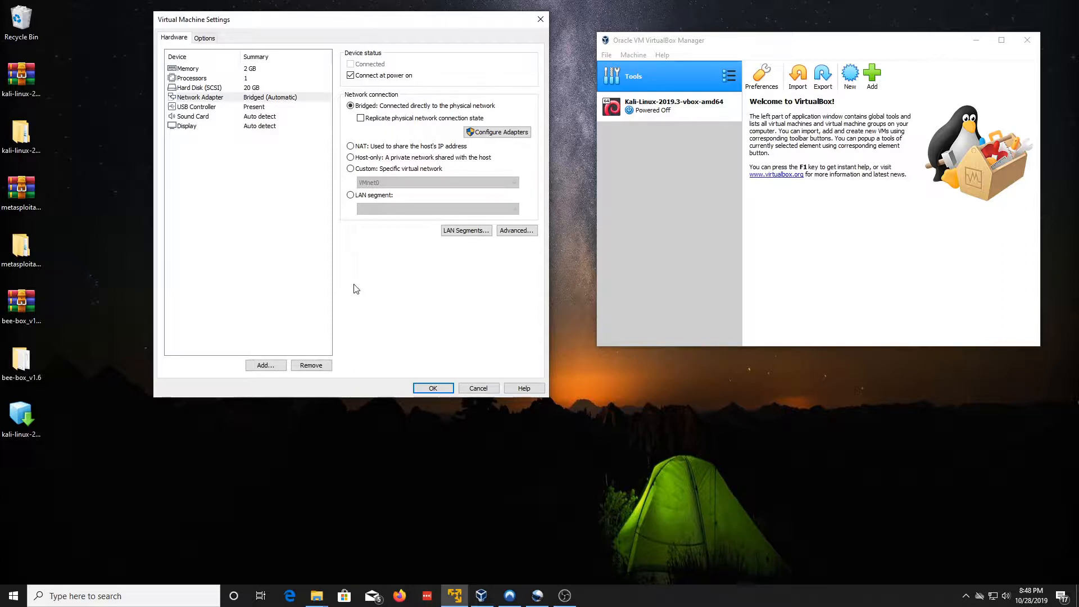
click(210, 107)
click(211, 116)
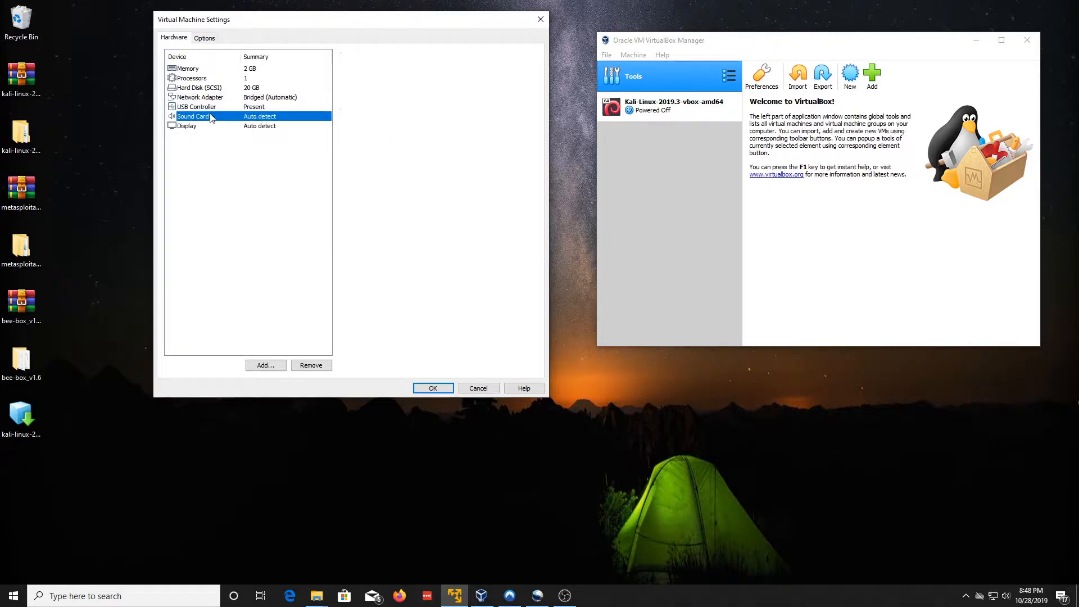
click(213, 125)
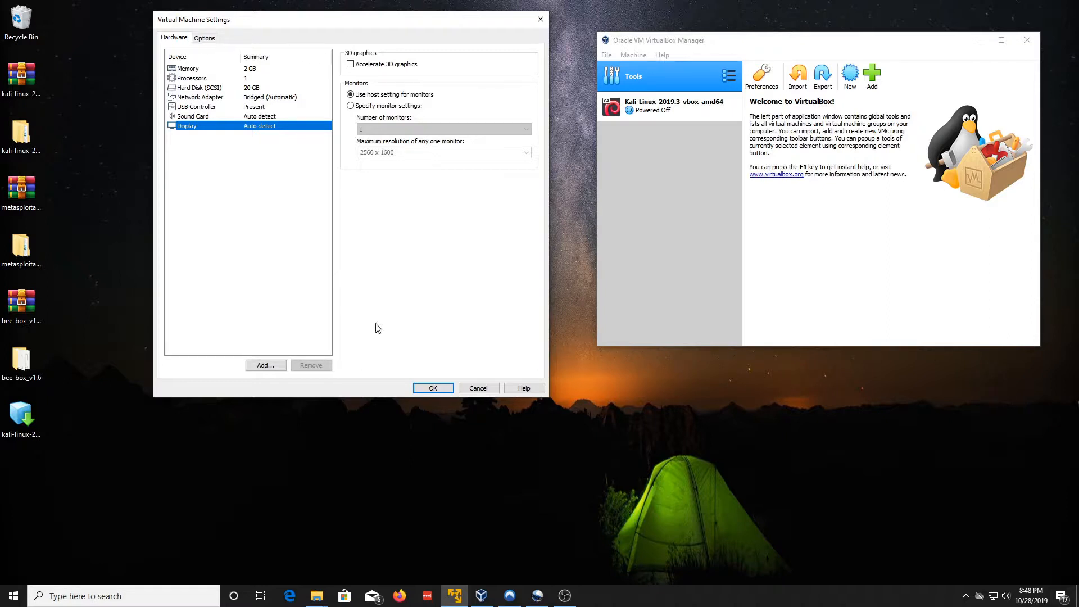
click(431, 388)
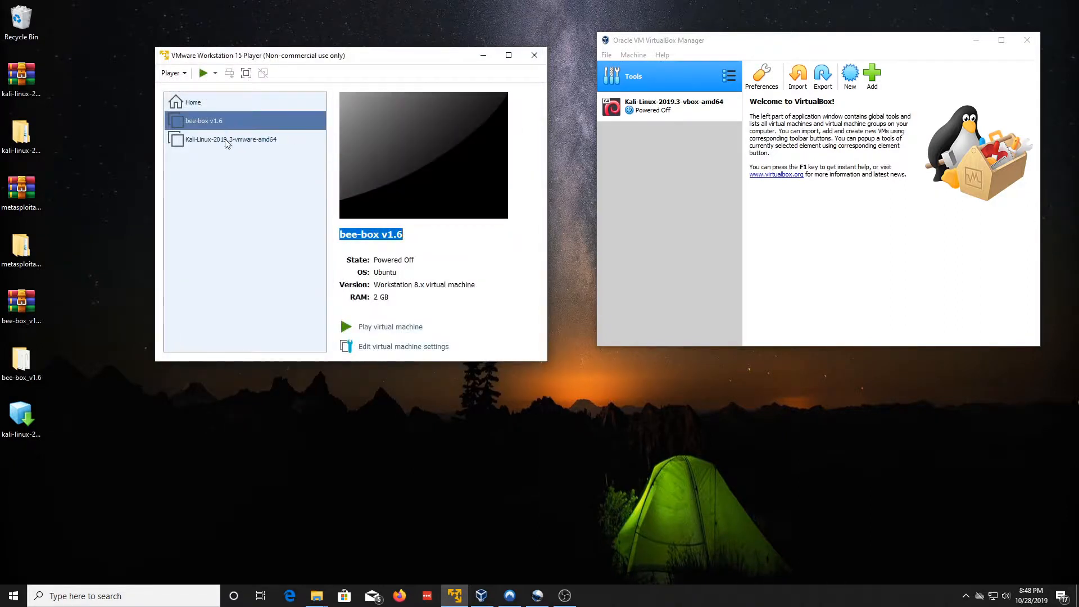
Step: Set the memory of the Kali-Linux-2019.3-vmware-amd64 virtual machine to 4096 MB, check its other hardware and save the settings
click(226, 140)
click(228, 129)
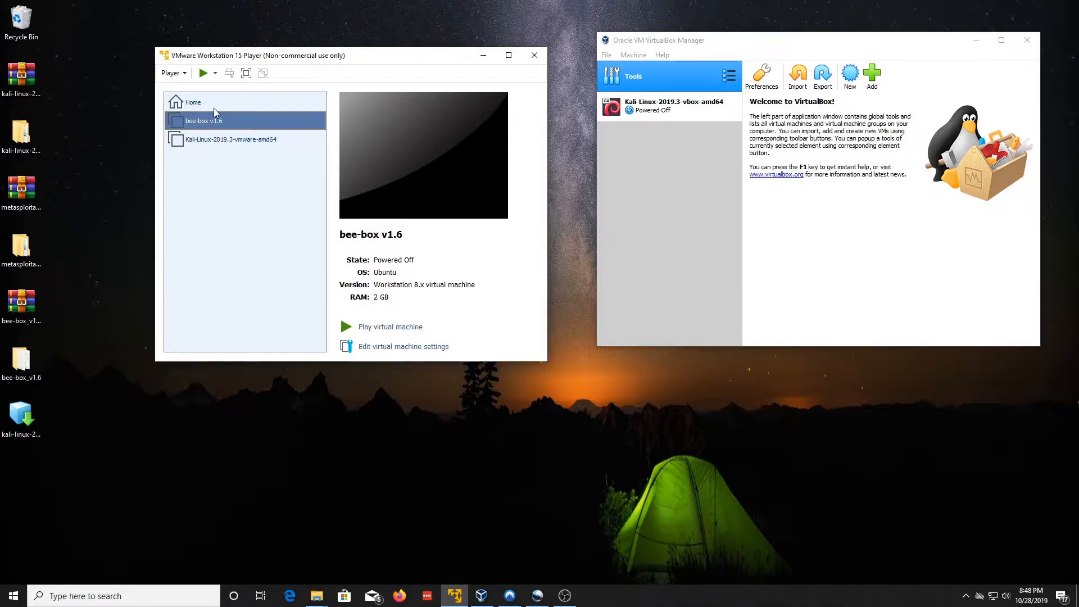
click(222, 141)
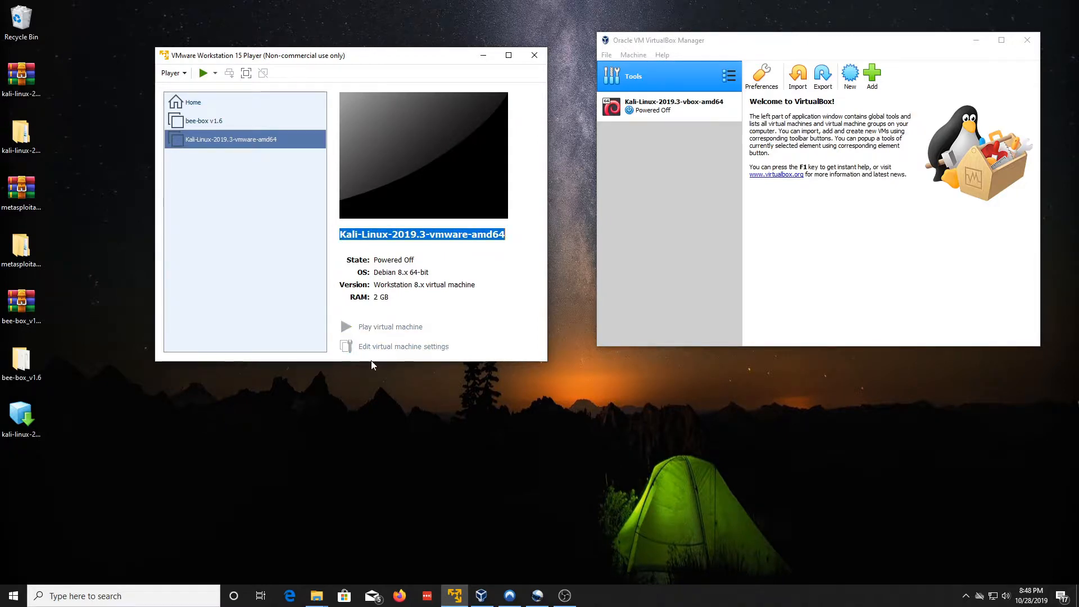
click(368, 344)
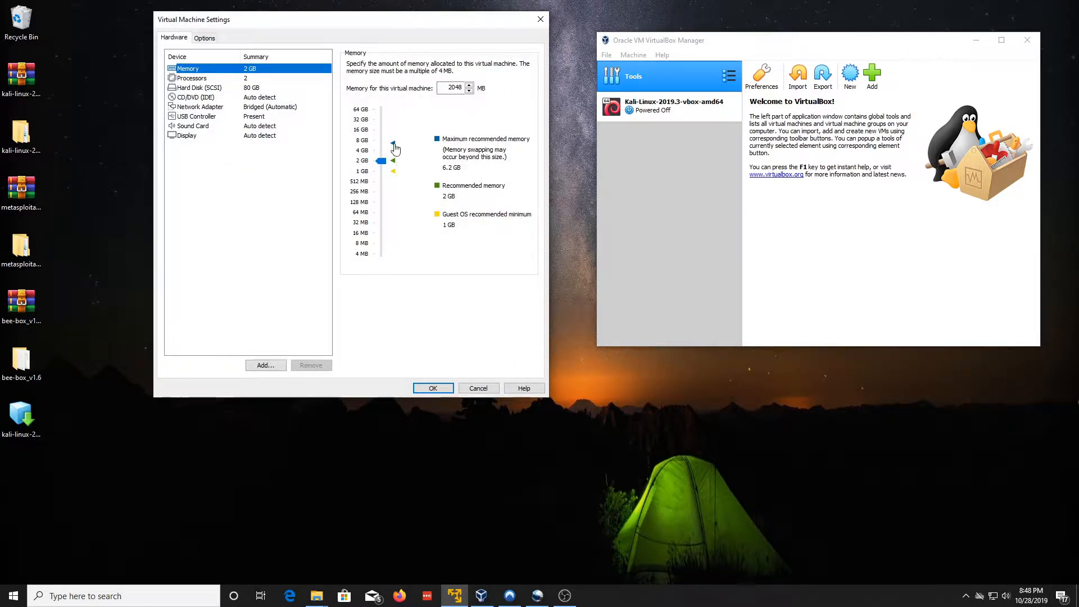
drag(381, 161, 381, 151)
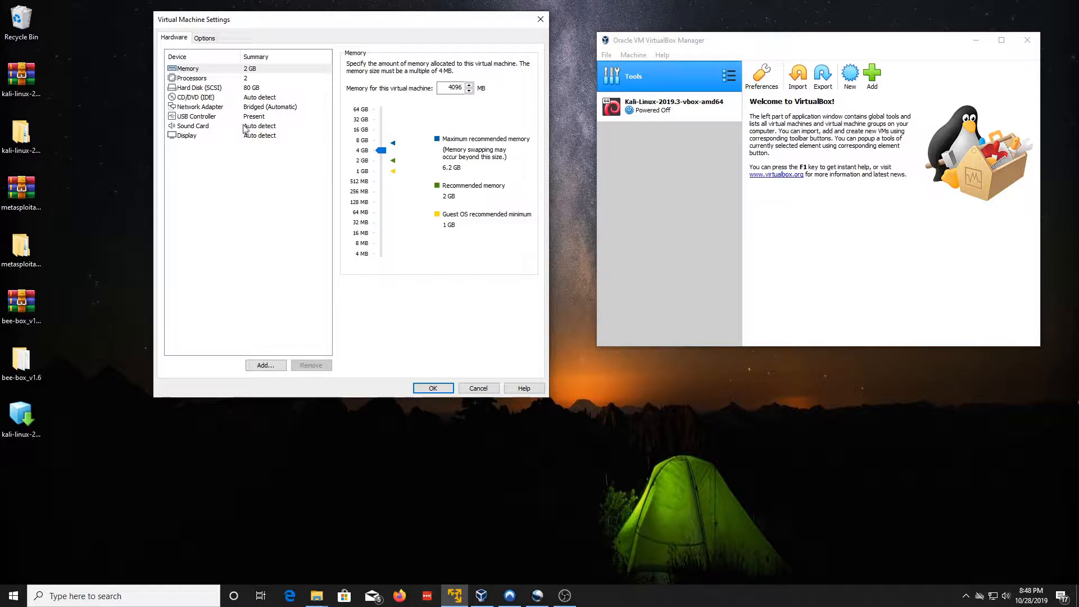
click(215, 78)
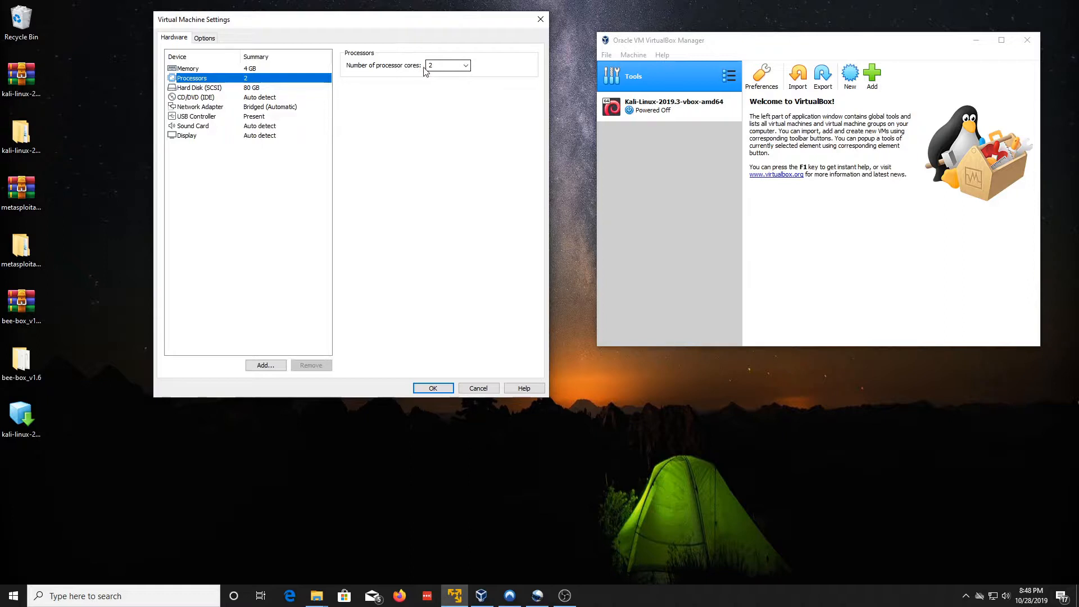
click(268, 89)
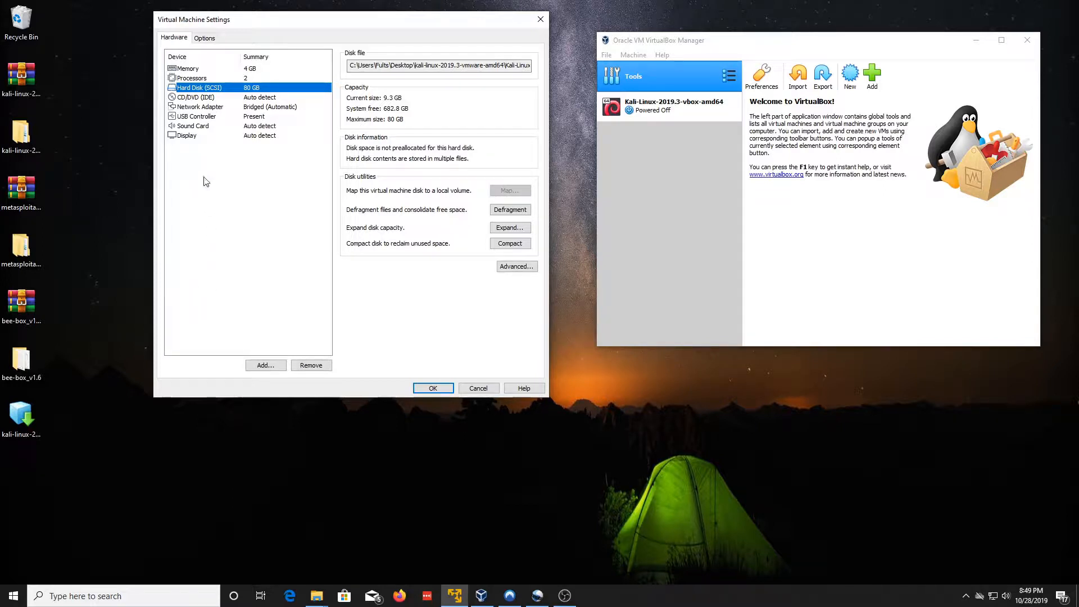
click(224, 106)
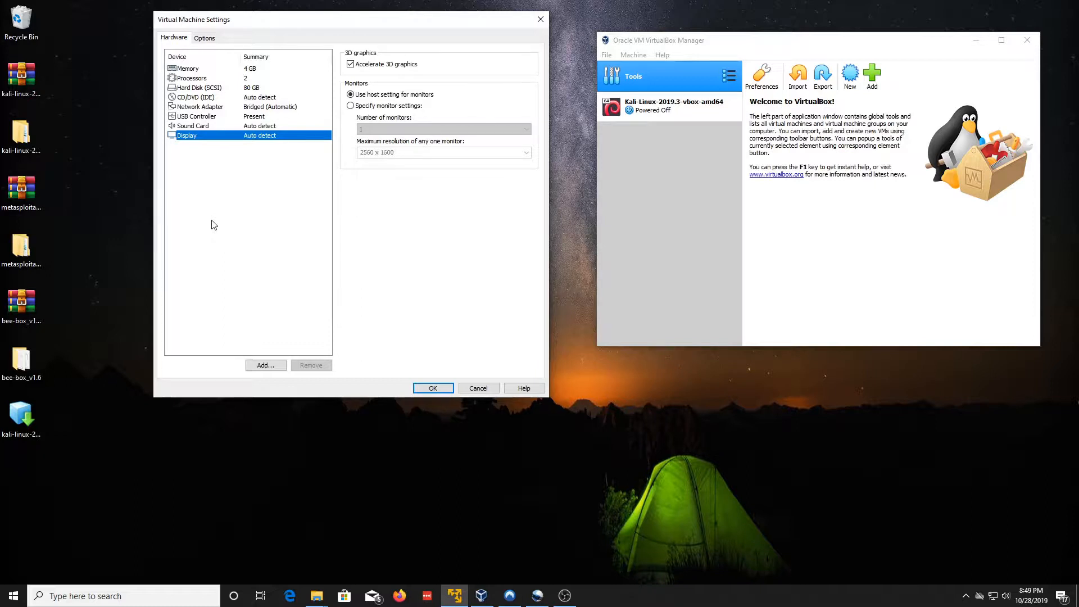
click(417, 388)
Step: Start the bee-box v1.6 virtual machine, leave full screen and declare that the machine was moved
click(214, 120)
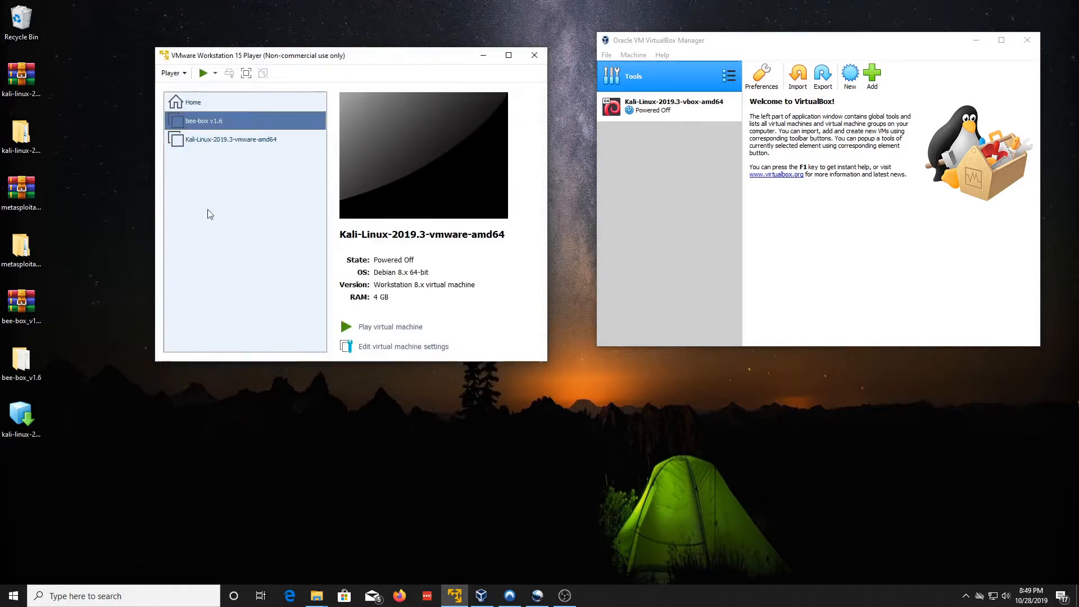
click(204, 73)
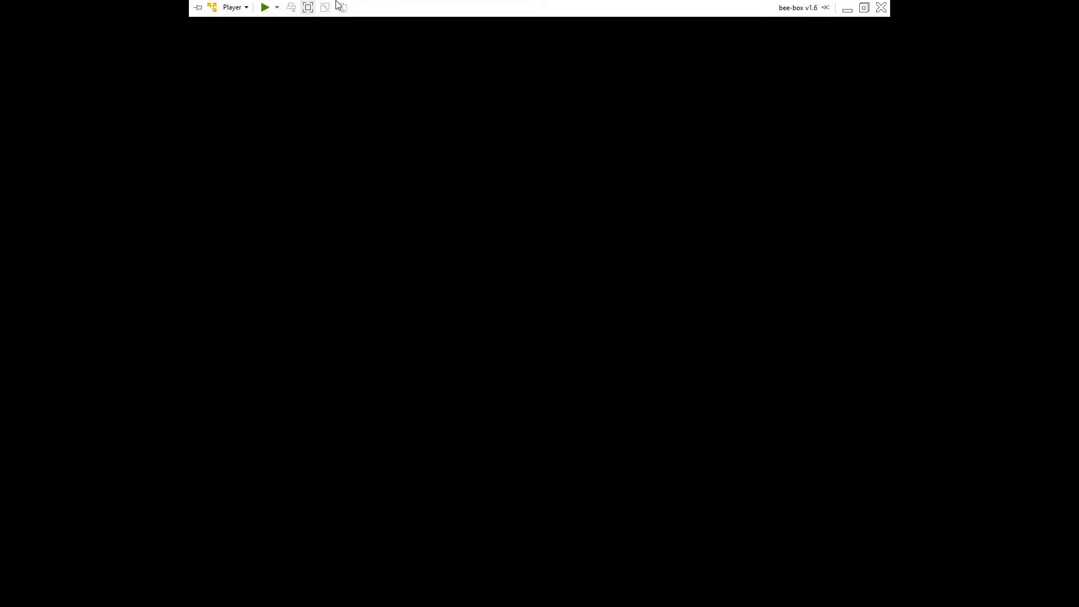
click(307, 8)
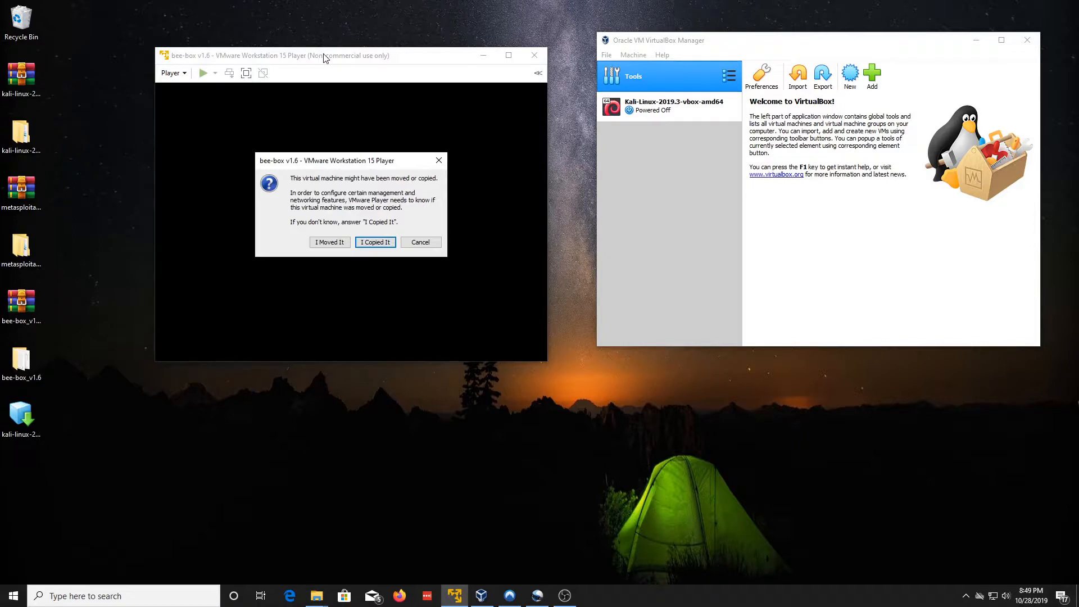
click(330, 243)
drag(331, 59, 272, 36)
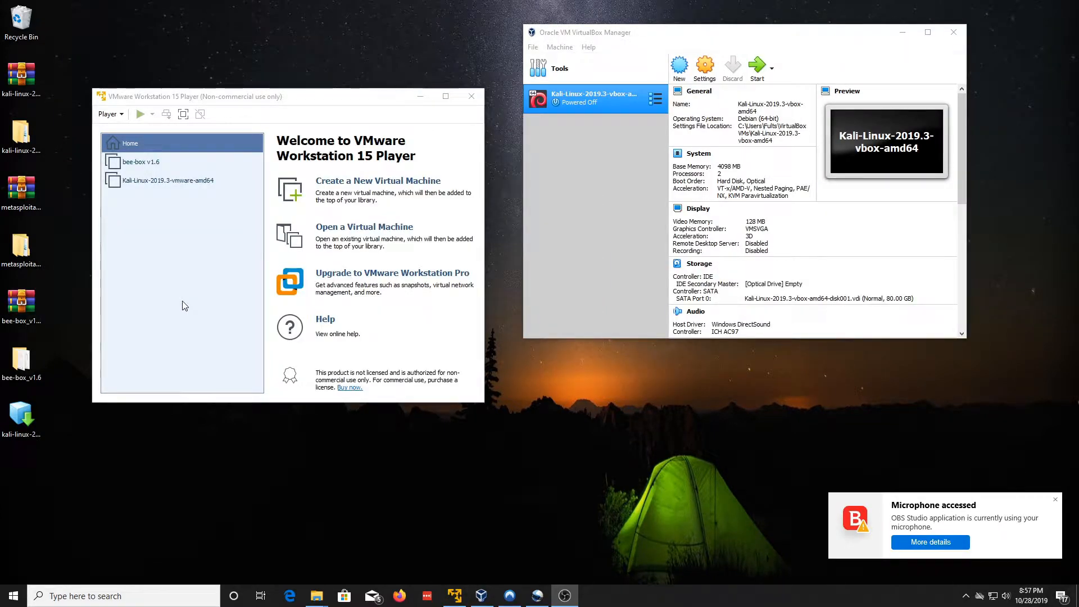
click(185, 306)
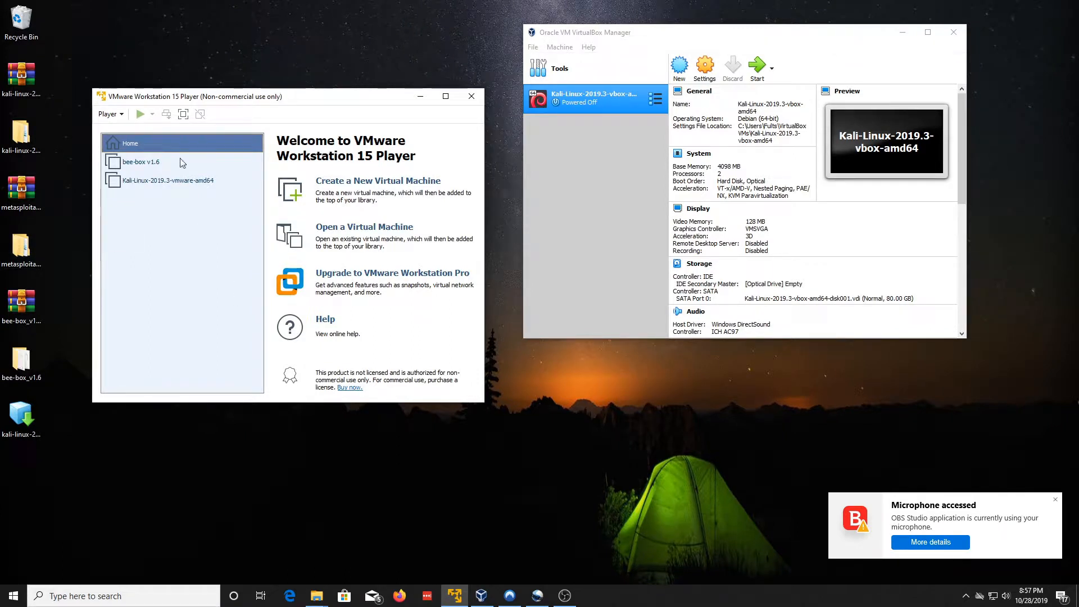
drag(231, 98, 234, 81)
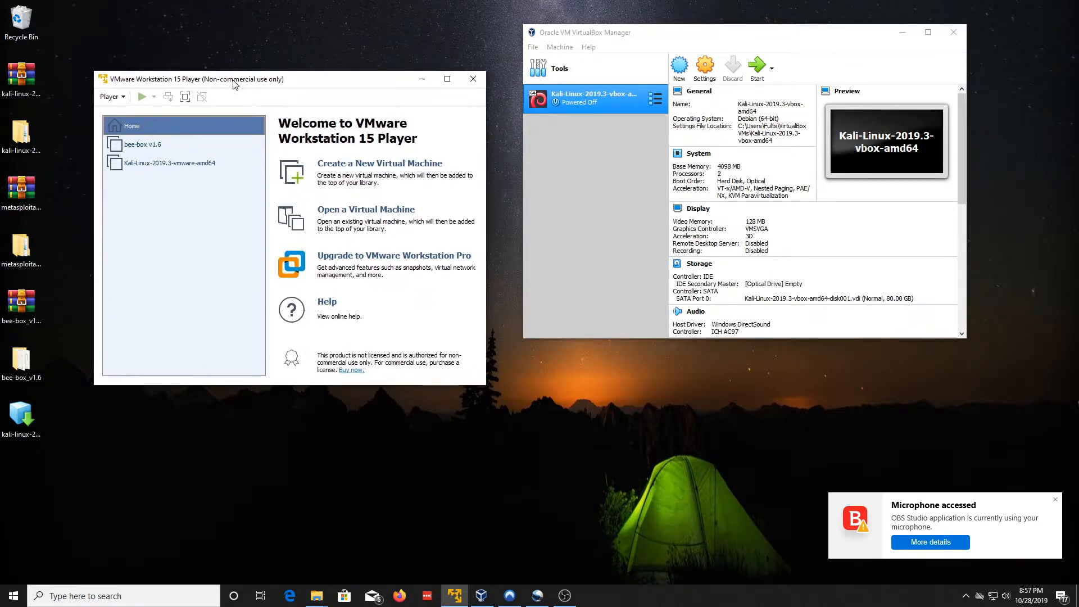
Step: Open the Metasploitable2-Linux virtual machine from the metasploitable-linux-2.0.0 folder on the Desktop in VMware Player
click(355, 213)
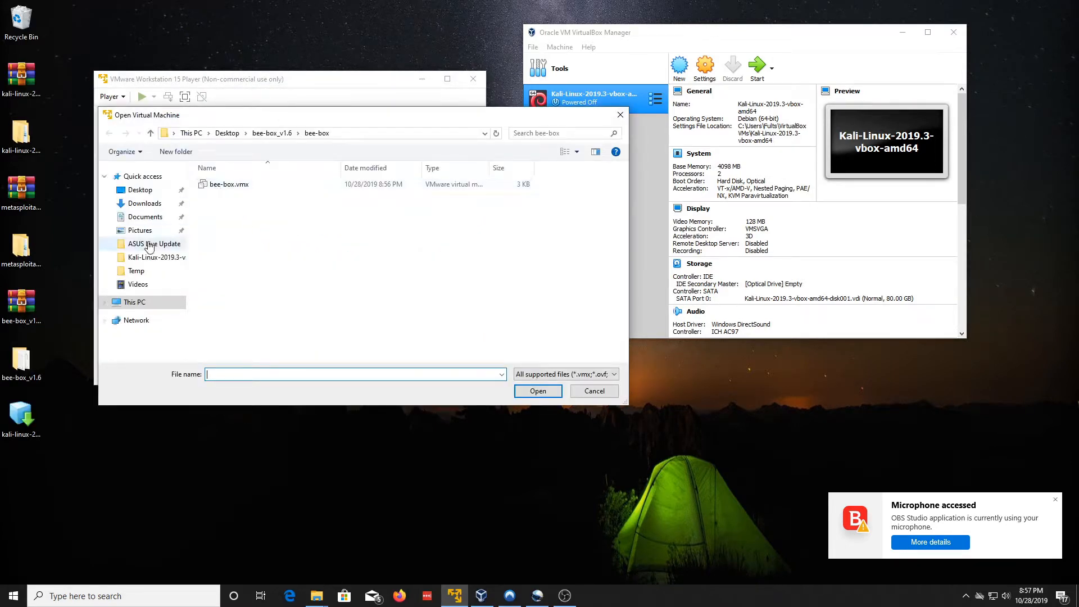
click(227, 133)
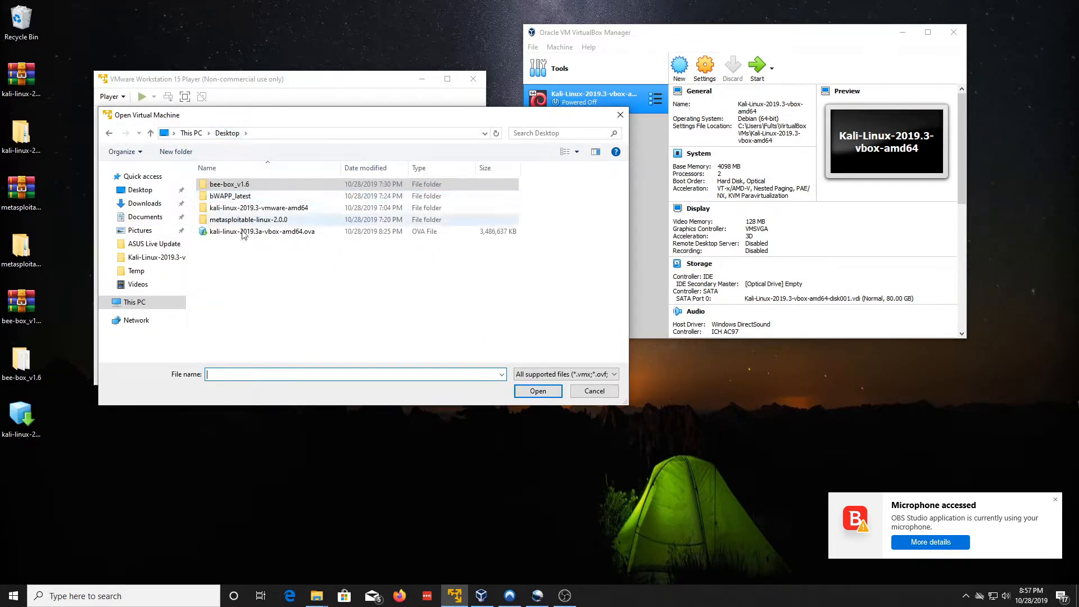
double_click(246, 219)
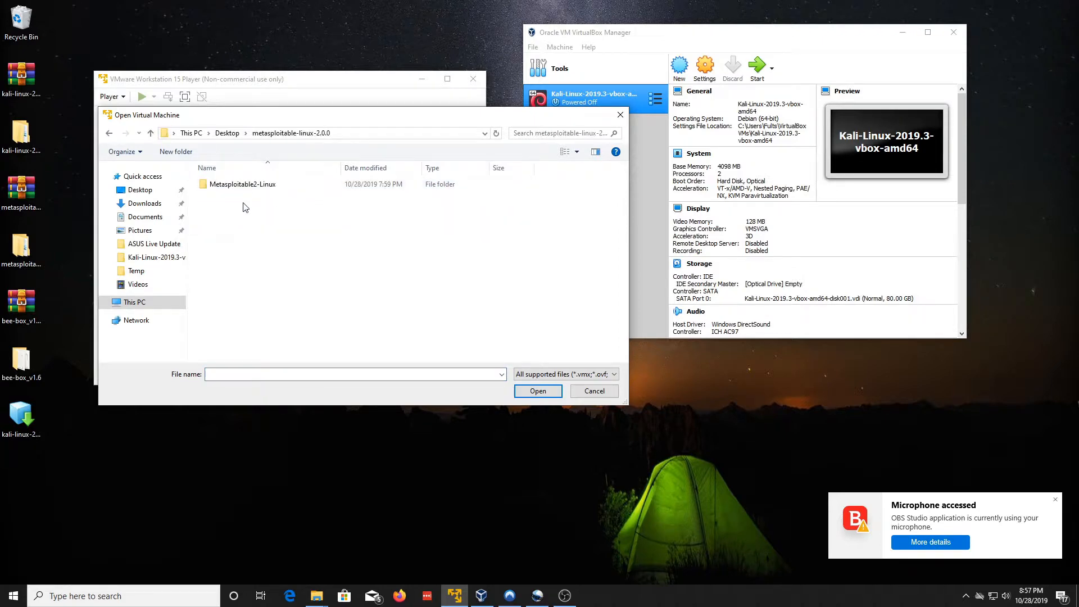
double_click(243, 185)
double_click(261, 190)
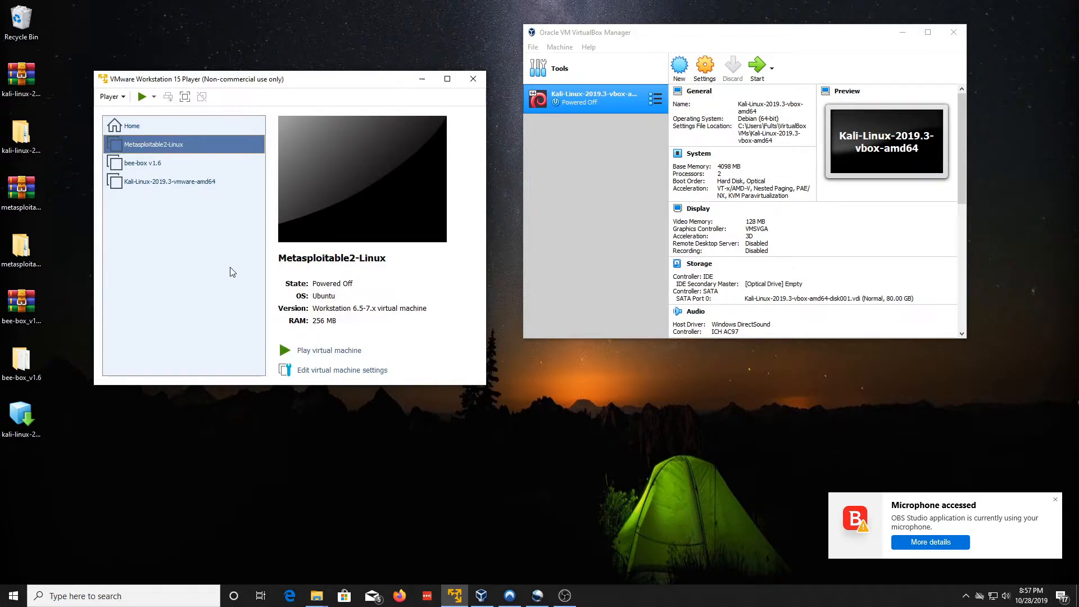
Step: Check the memory, processor, hard disk and network adapter settings of the Metasploitable2-Linux virtual machine
click(309, 370)
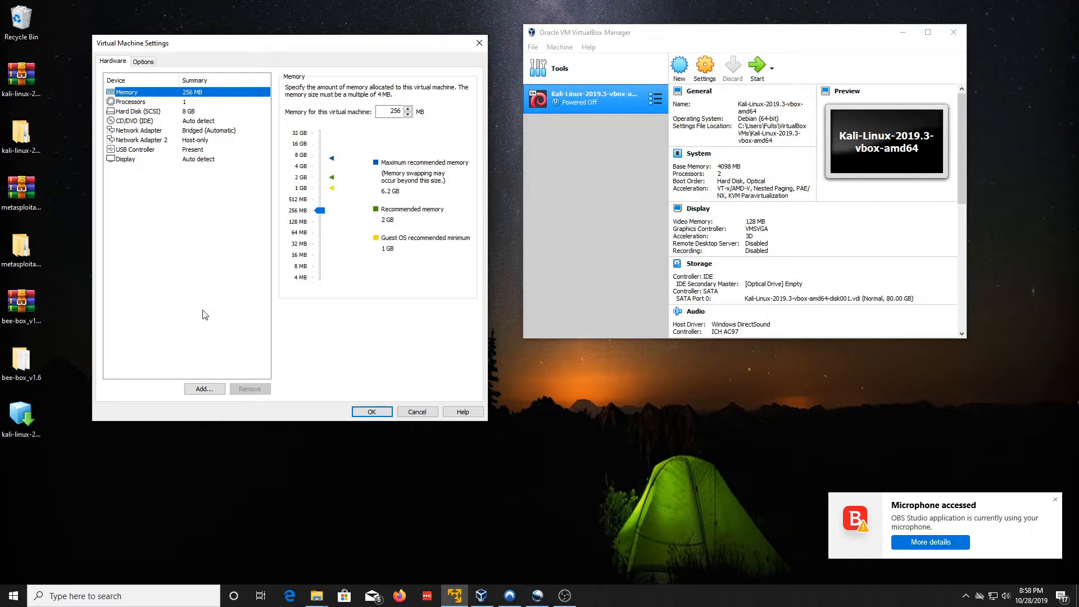
click(298, 201)
click(297, 212)
click(162, 103)
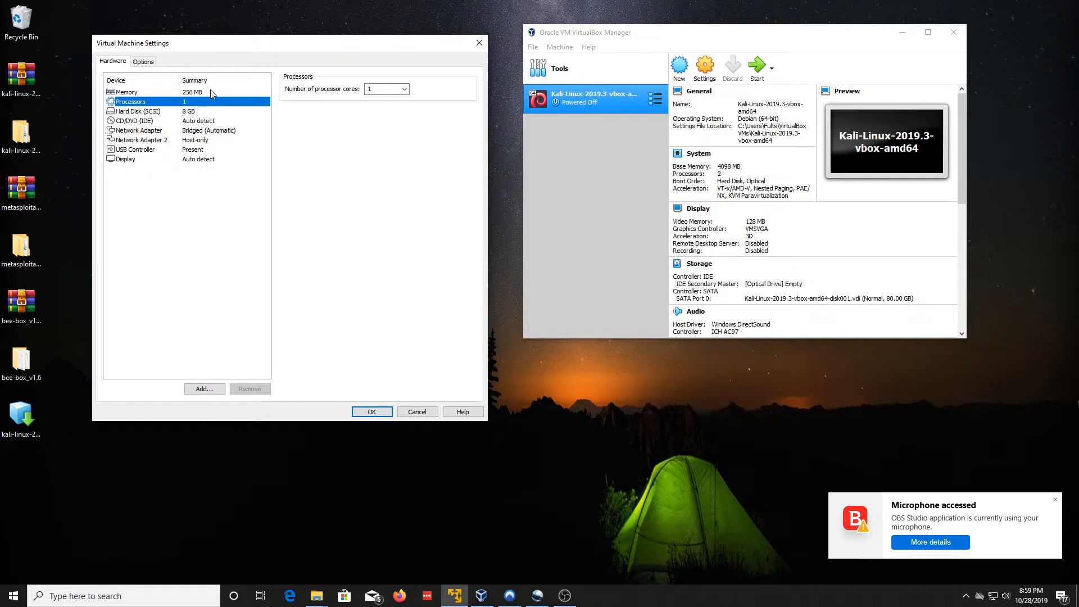
click(206, 112)
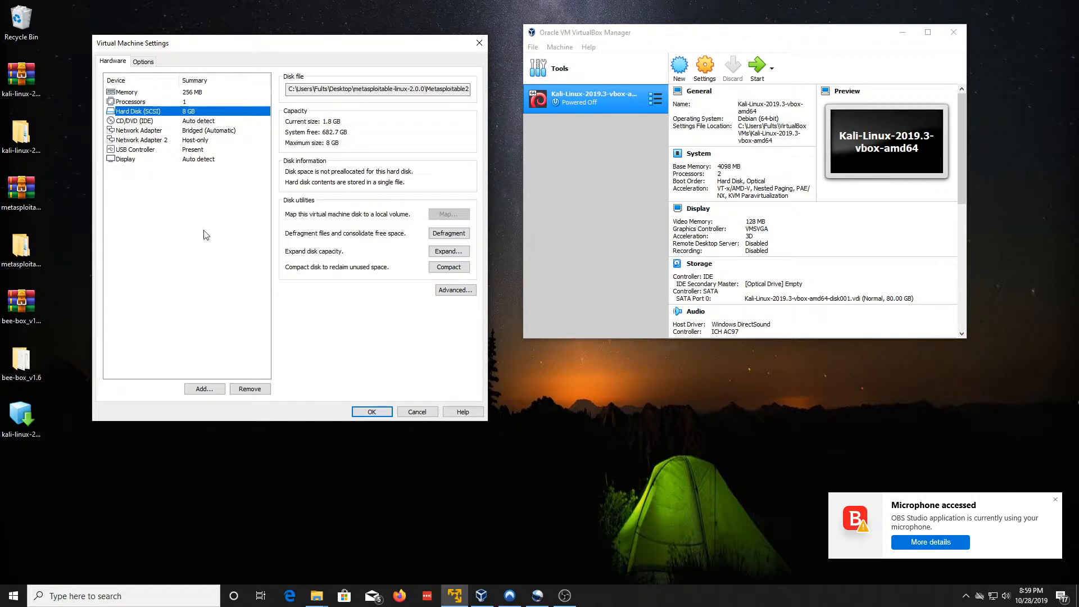
click(164, 131)
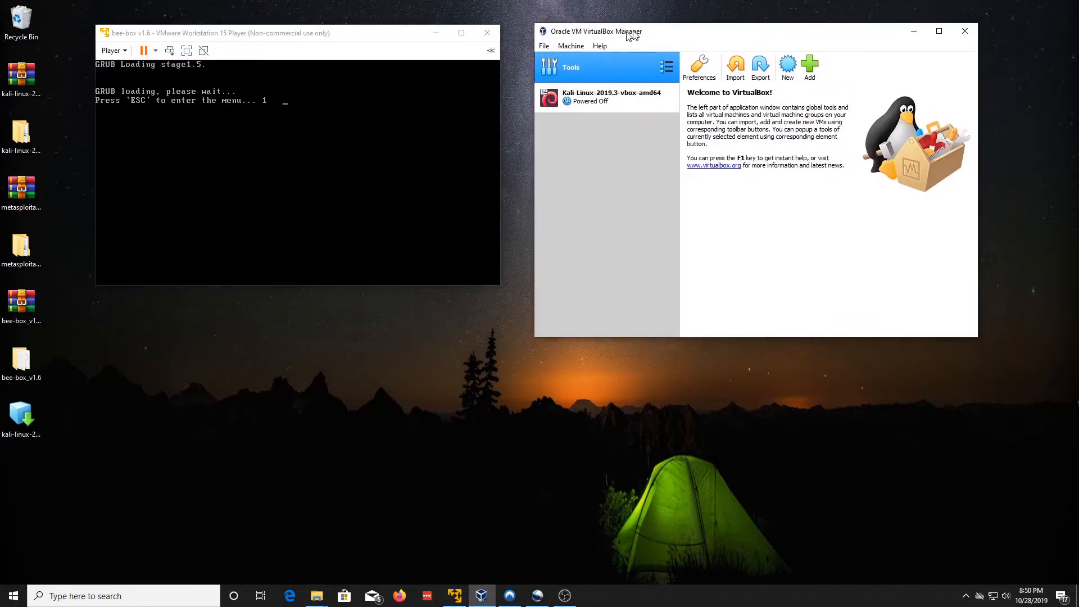
Step: Switch to VirtualBox and choose kali-linux-2019.3a-vbox-amd64.ova from the Desktop as the appliance to import
drag(632, 35, 621, 37)
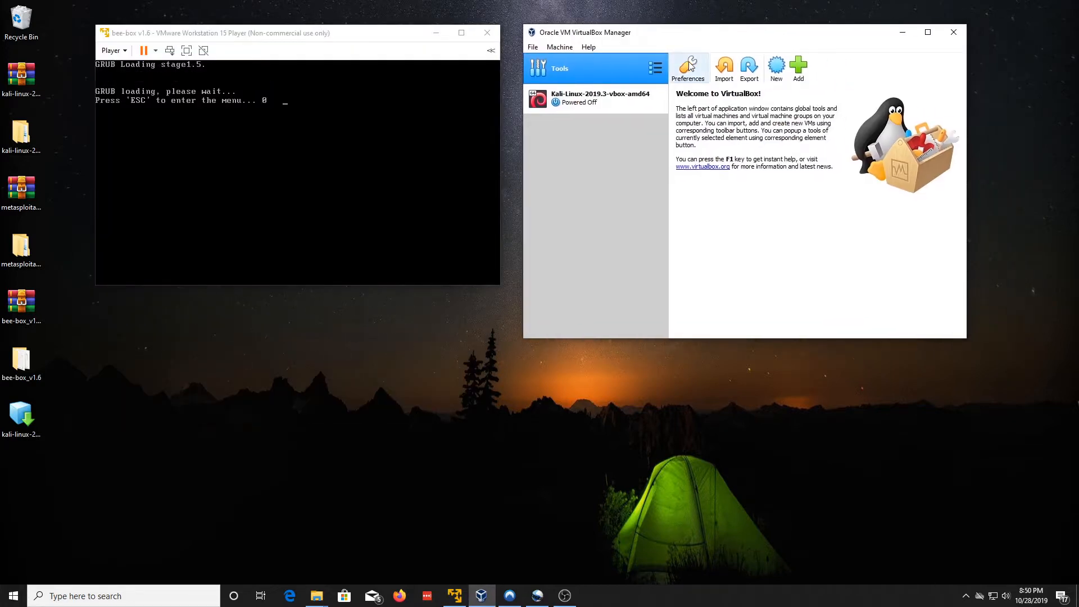
click(724, 68)
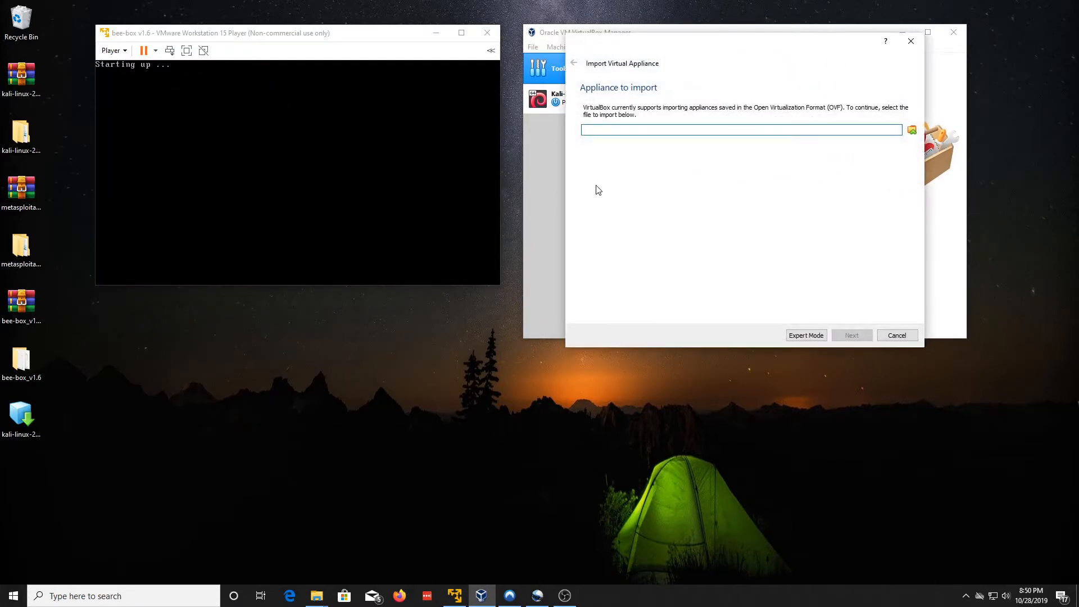
mouse_move(772, 55)
mouse_down()
mouse_move(765, 132)
mouse_move(758, 52)
mouse_up()
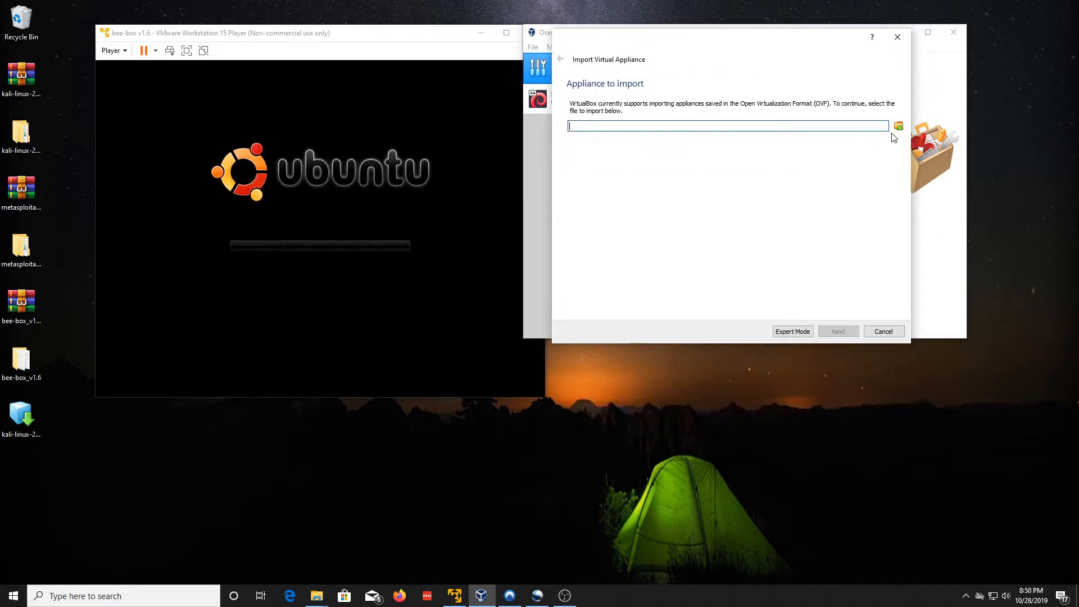
click(898, 127)
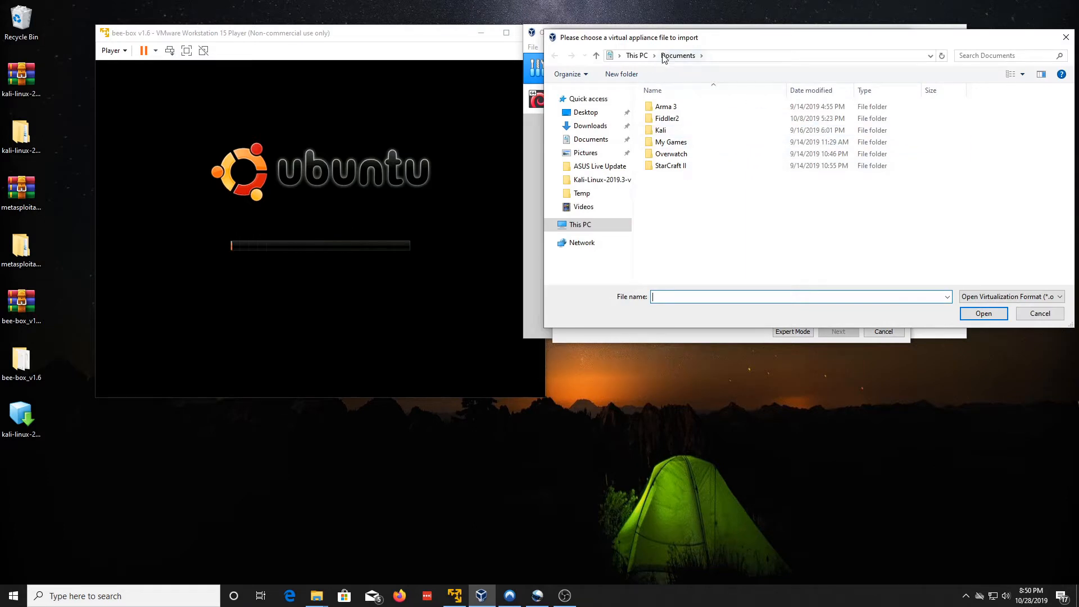
click(594, 112)
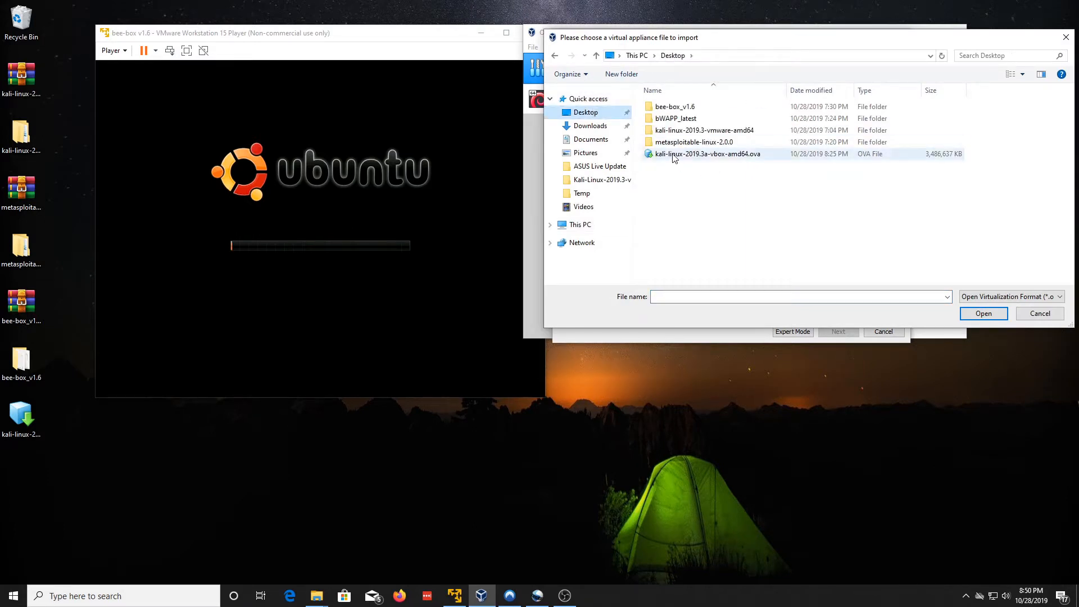
double_click(752, 157)
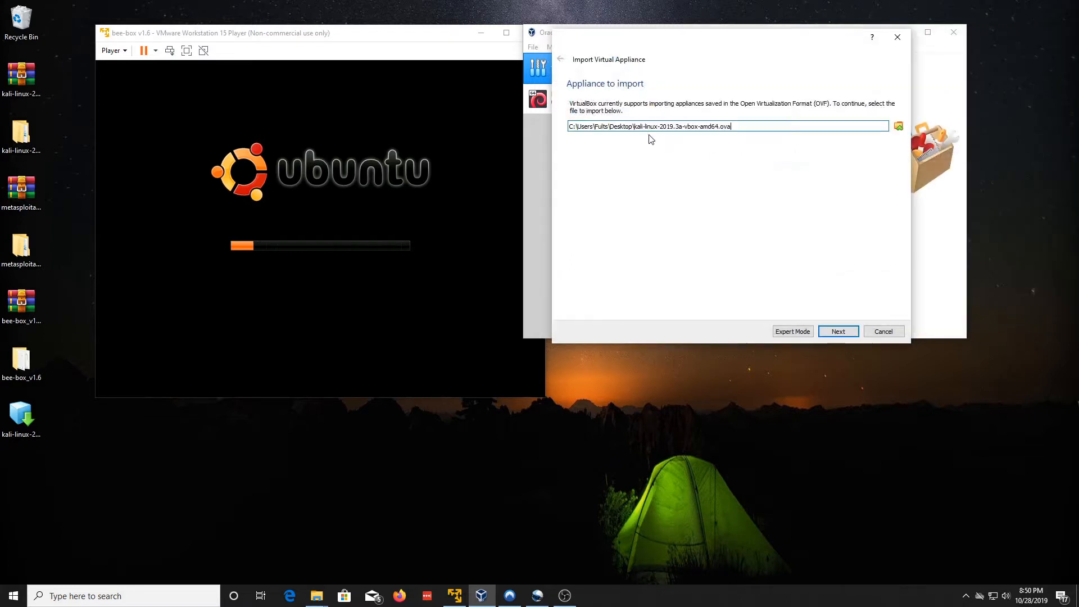
click(839, 333)
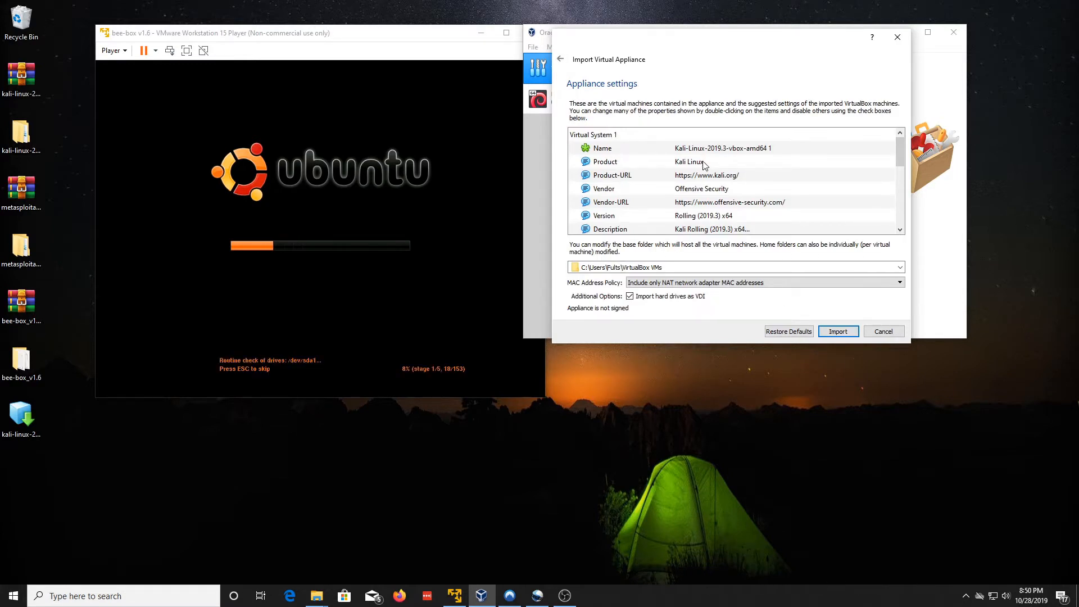
Step: Review the Kali appliance's import settings and MAC address policy, and cancel the import
scroll(705, 167, down, 5)
scroll(671, 205, up, 5)
scroll(770, 147, down, 5)
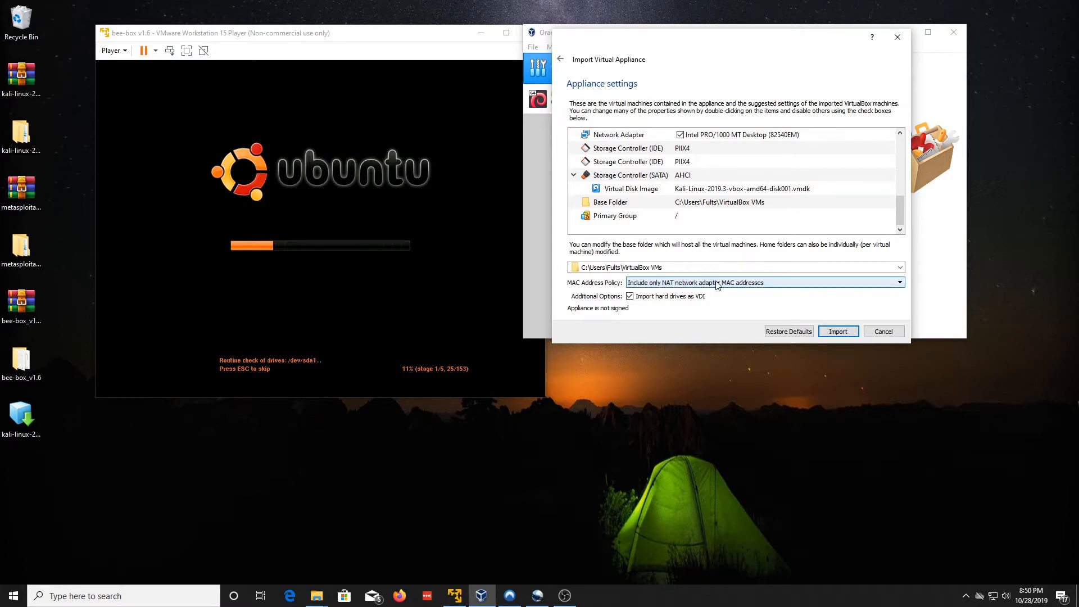
click(778, 283)
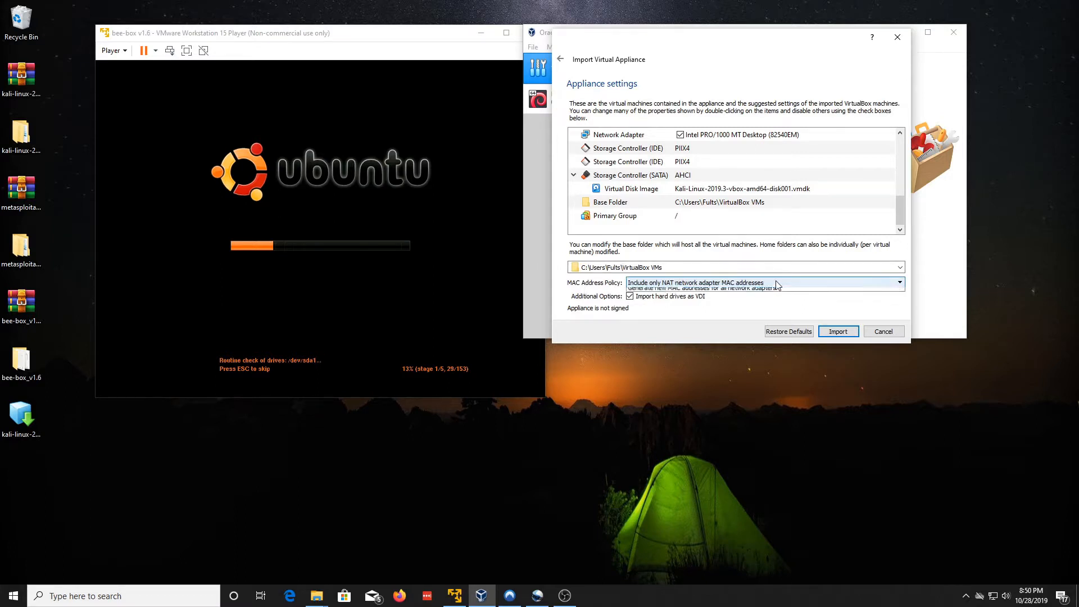
click(778, 284)
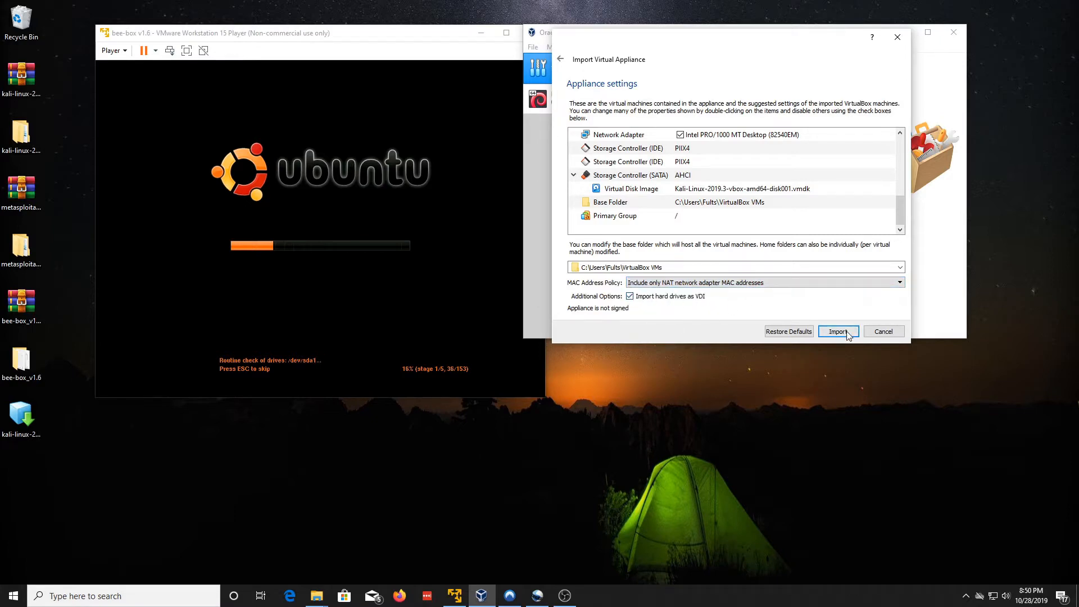
click(881, 333)
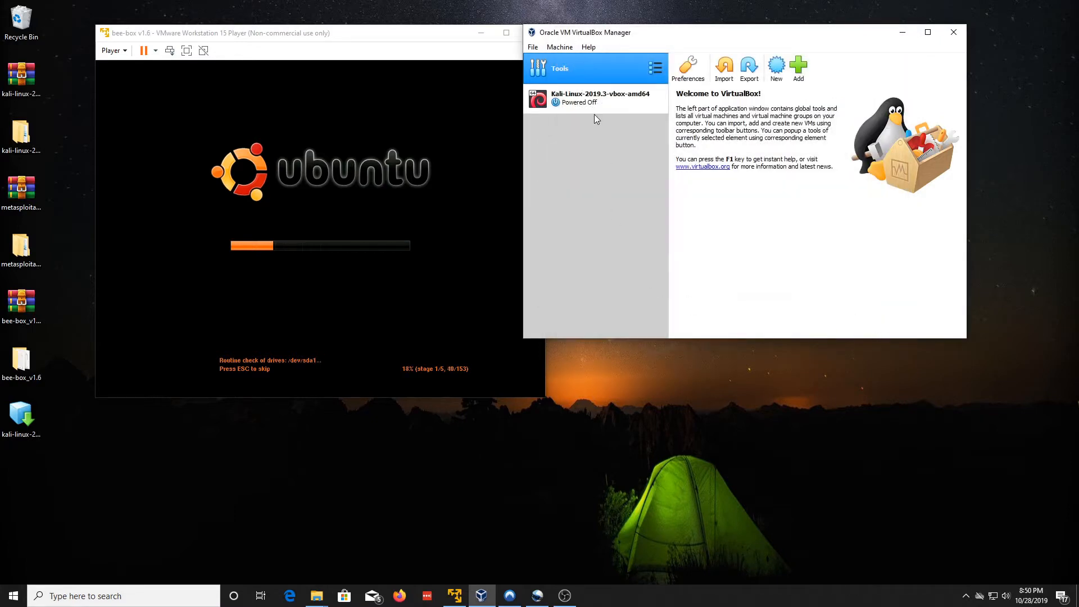
Step: Open the settings of the Kali-Linux-2019.3-vbox-amd64 virtual machine and check its general options, including advanced and disk encryption
click(596, 101)
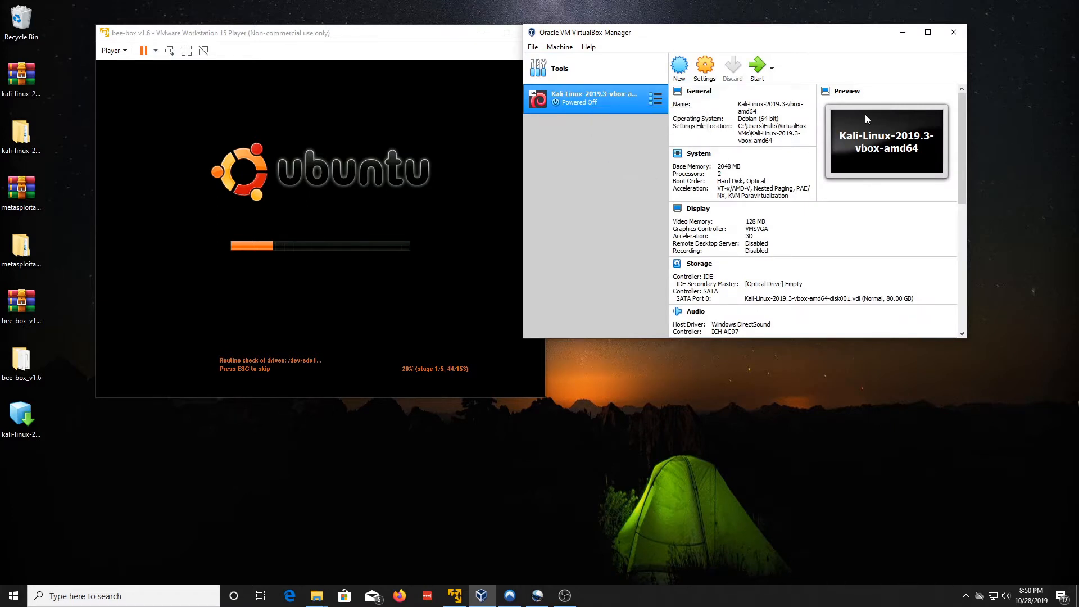
click(706, 72)
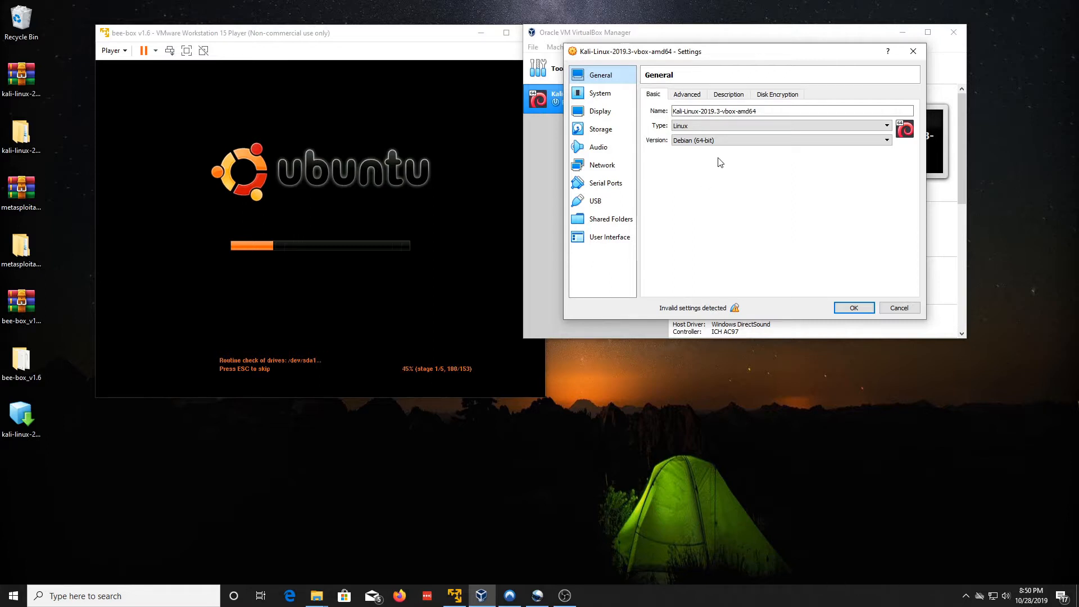
click(759, 111)
click(686, 94)
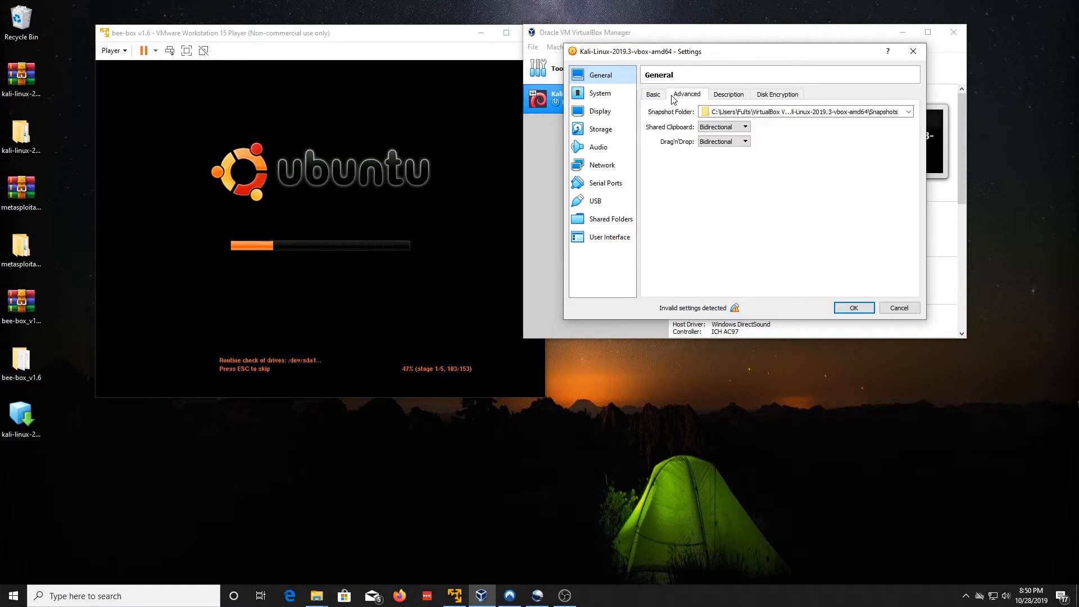
click(747, 97)
click(766, 96)
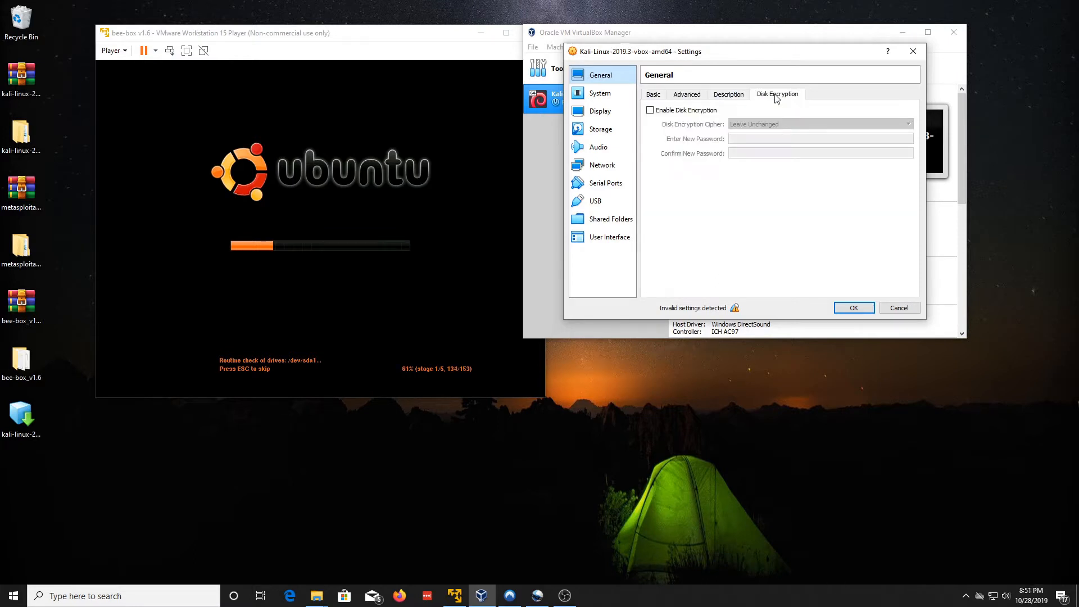
click(650, 99)
Step: Check the Kali machine's processor settings and set its base memory to 4098 MB
click(617, 100)
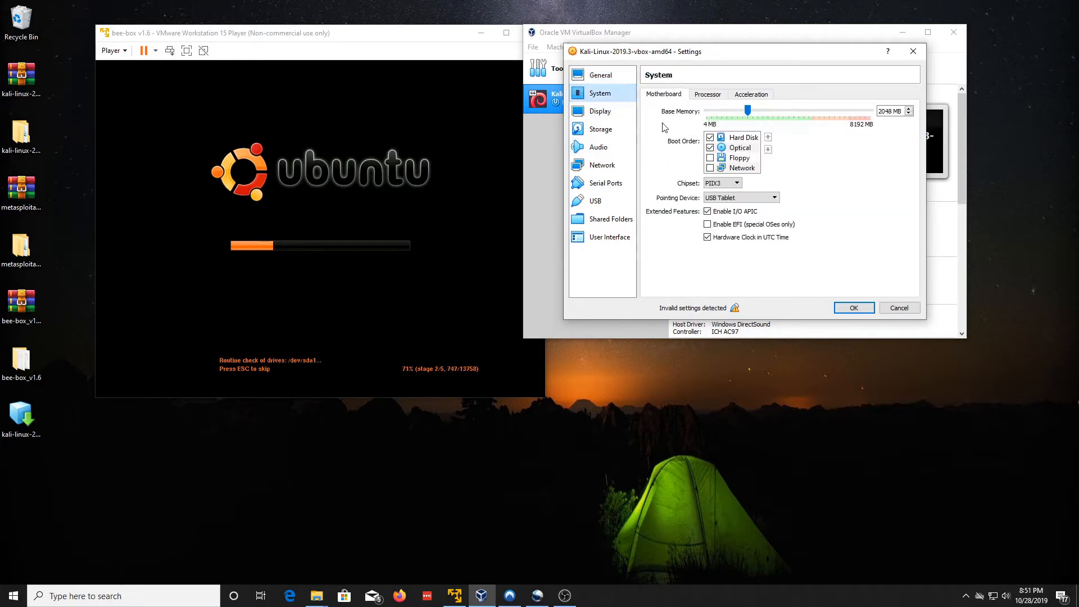
click(885, 111)
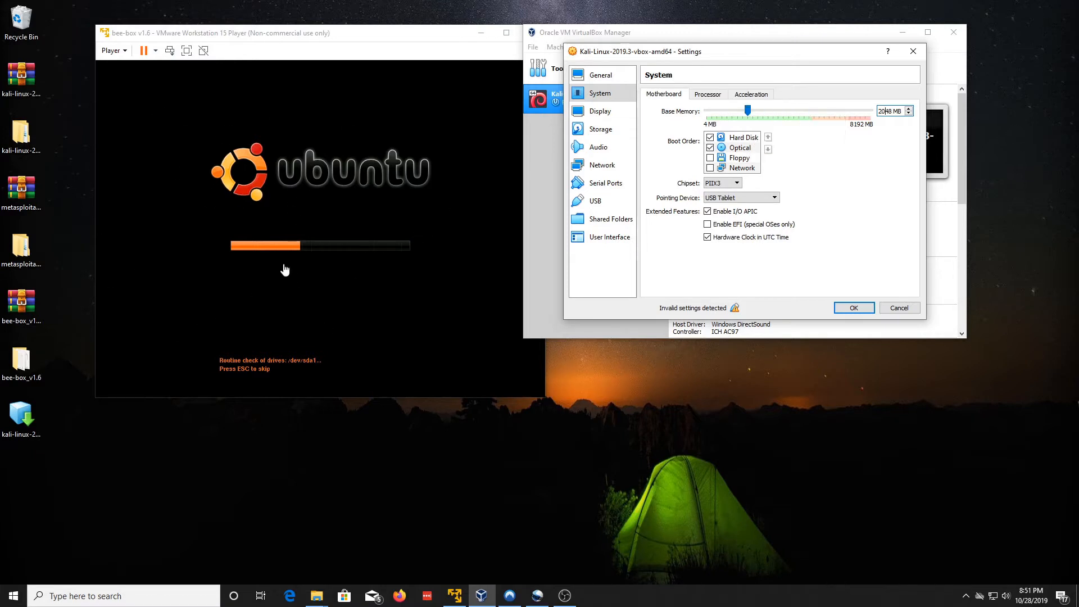
click(709, 95)
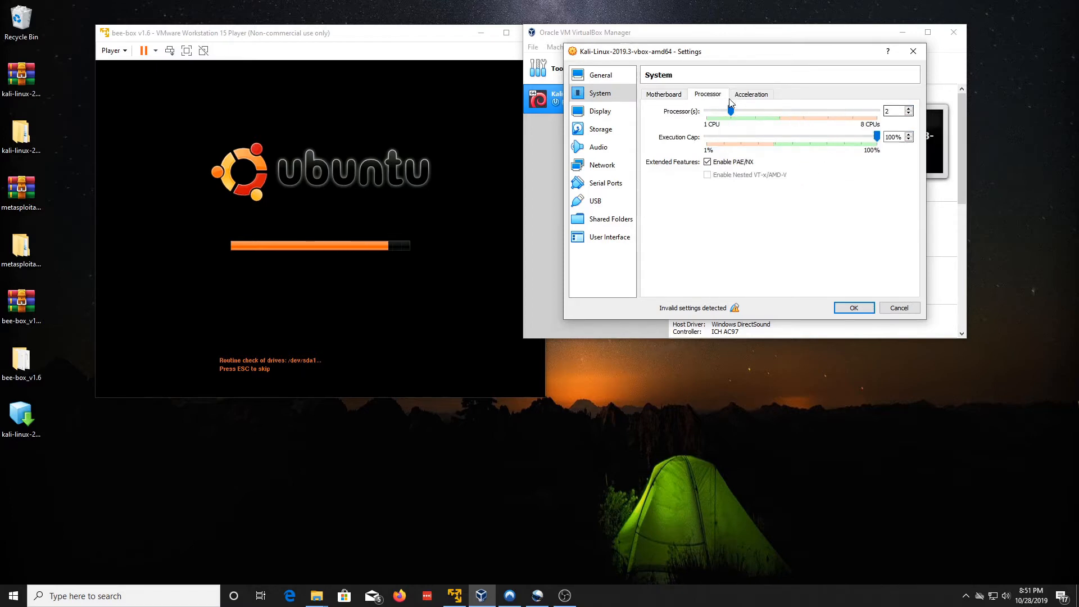
click(664, 94)
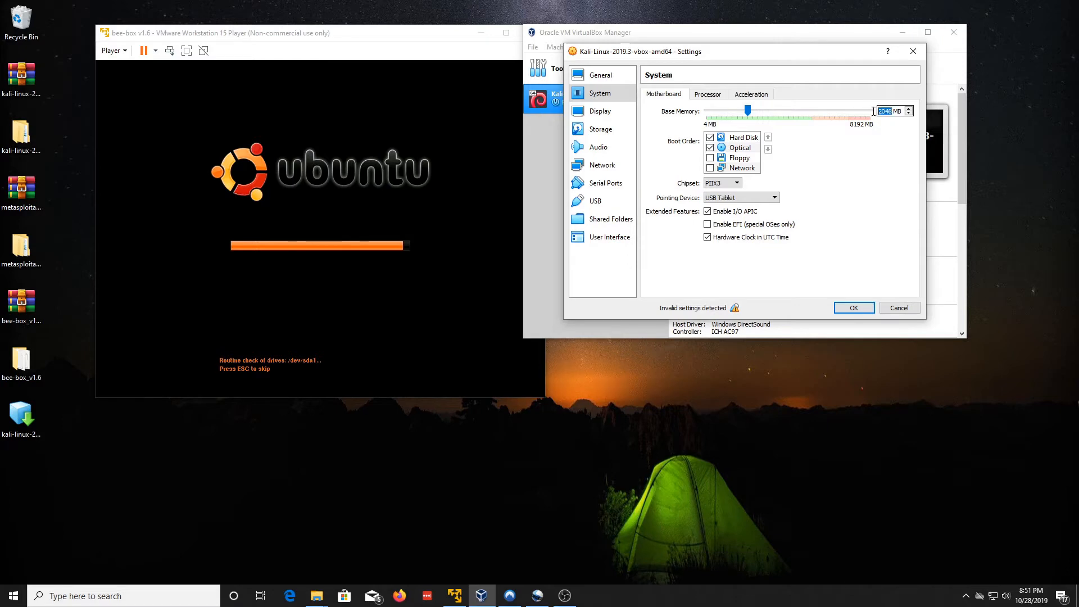
drag(894, 111, 874, 115)
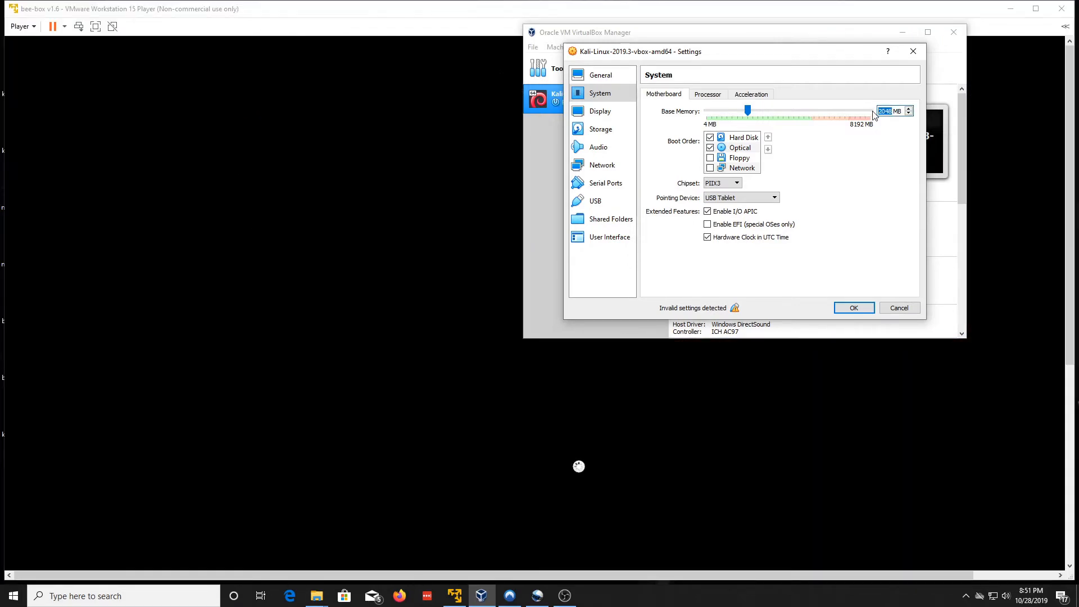
text(4098)
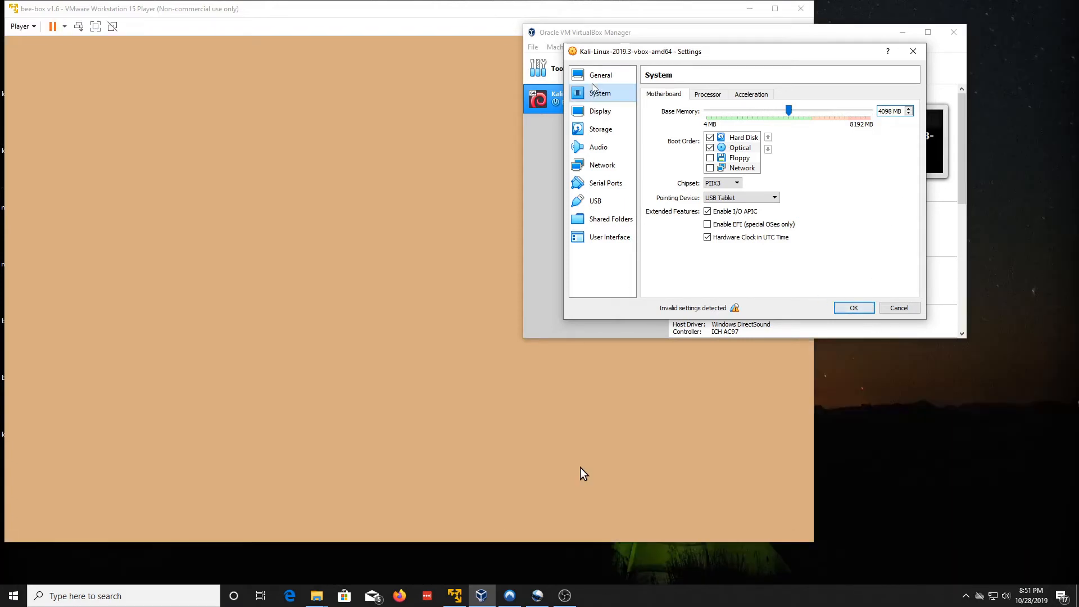
Step: Check the Kali machine's display settings and bee-box's startup, and dismiss the microphone access notification
click(863, 308)
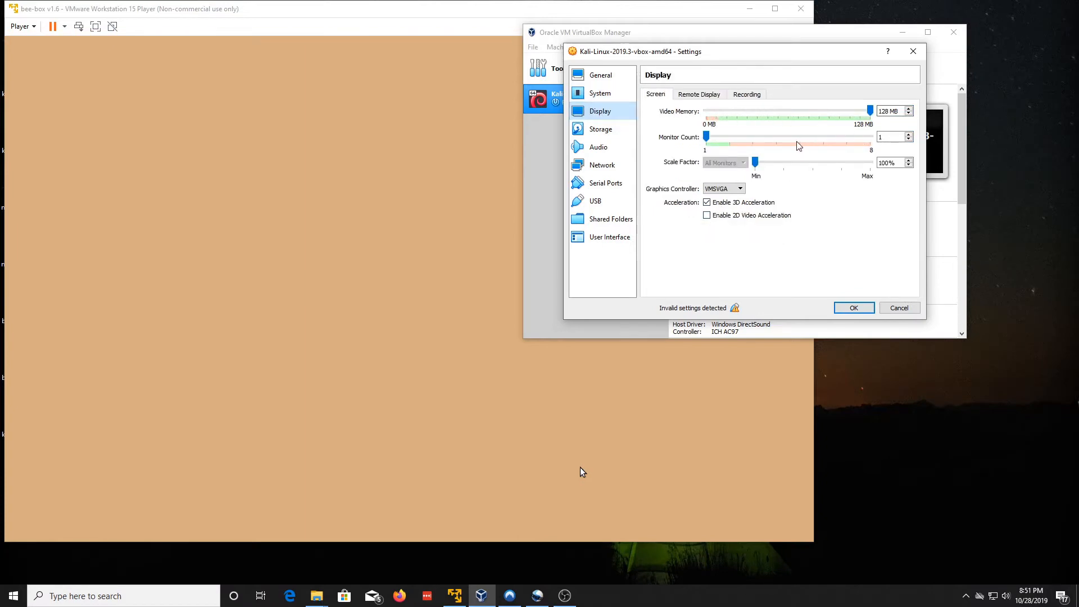
click(247, 14)
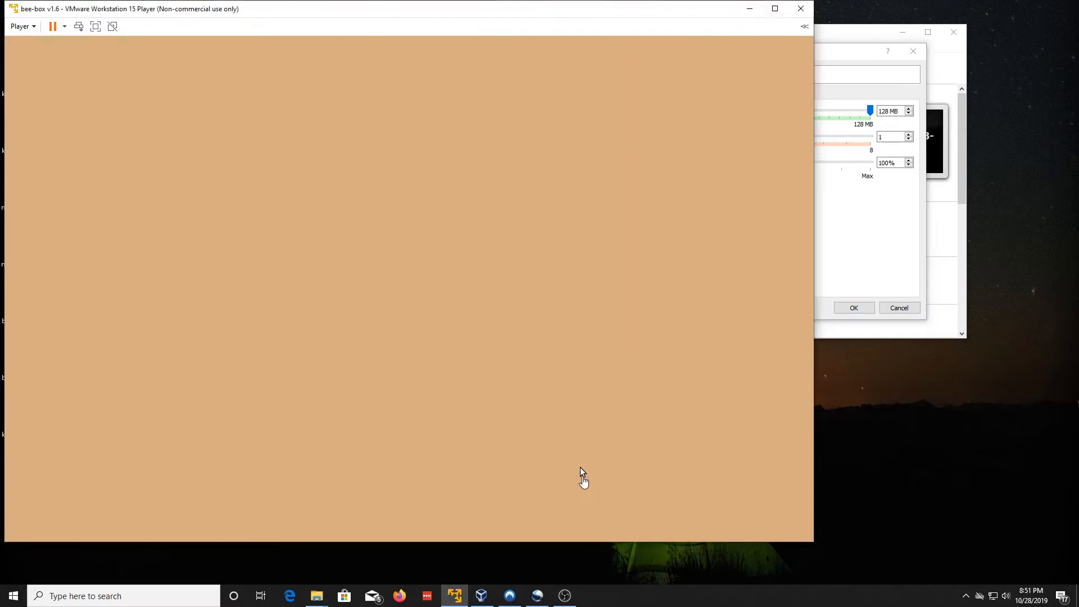
click(841, 48)
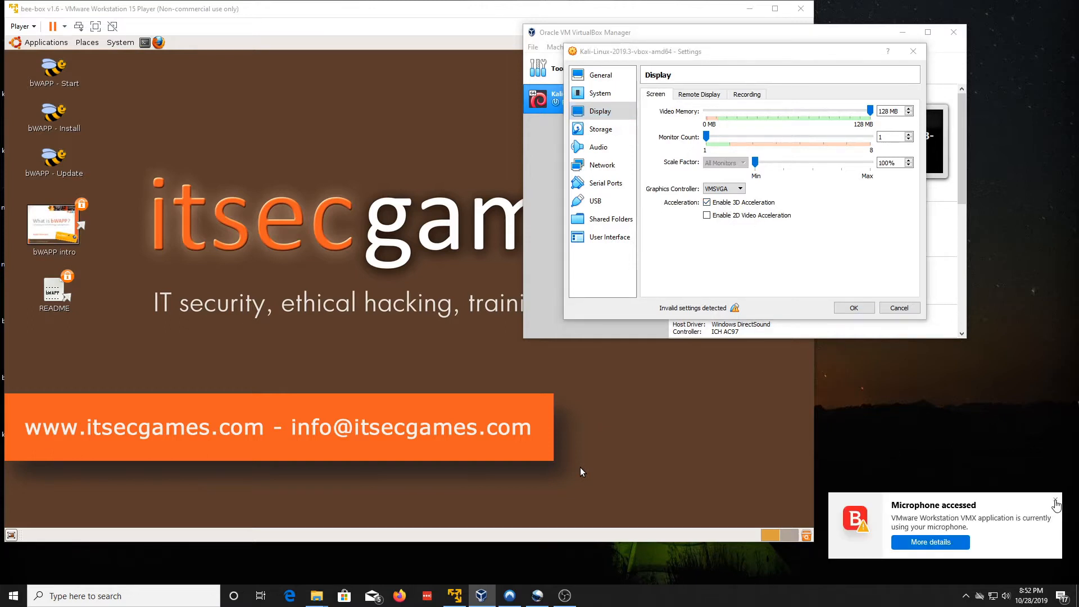
click(1056, 500)
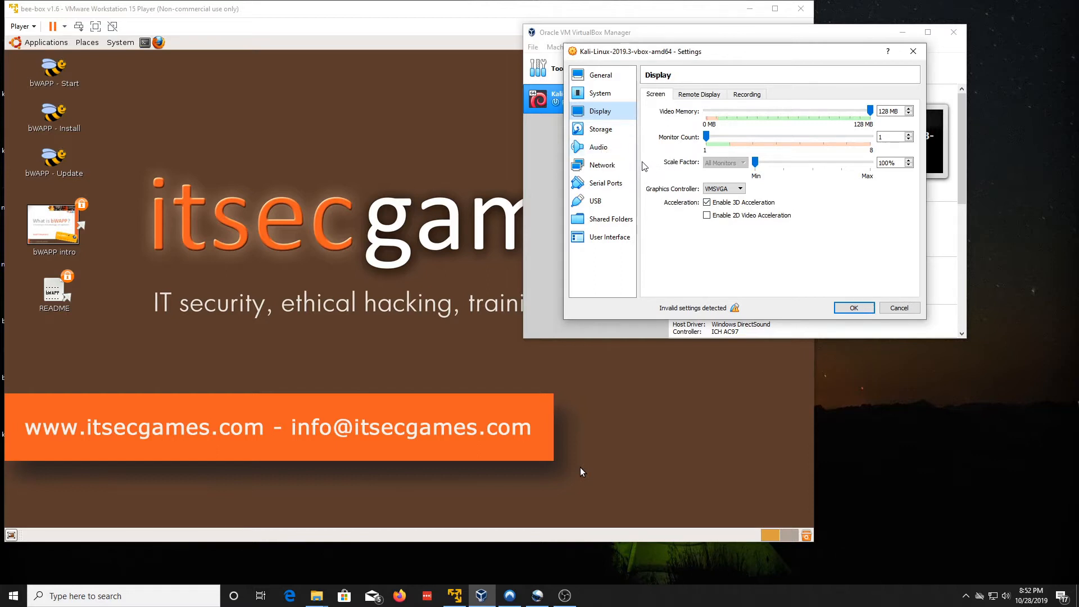
Step: Try NAT for the Kali machine's network adapter 1, and return it to Bridged Adapter
click(602, 165)
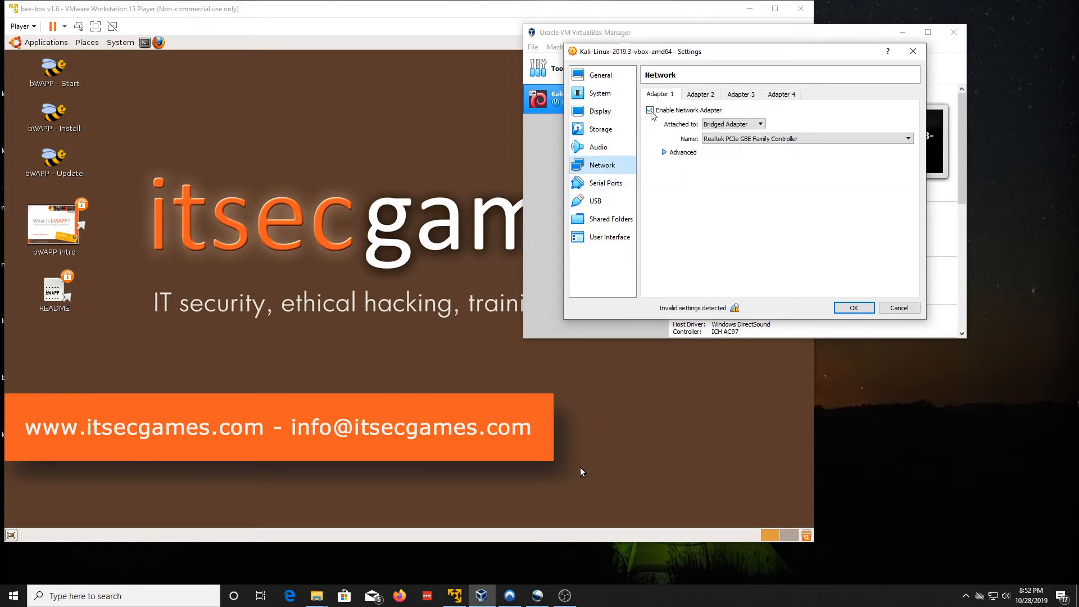
click(759, 125)
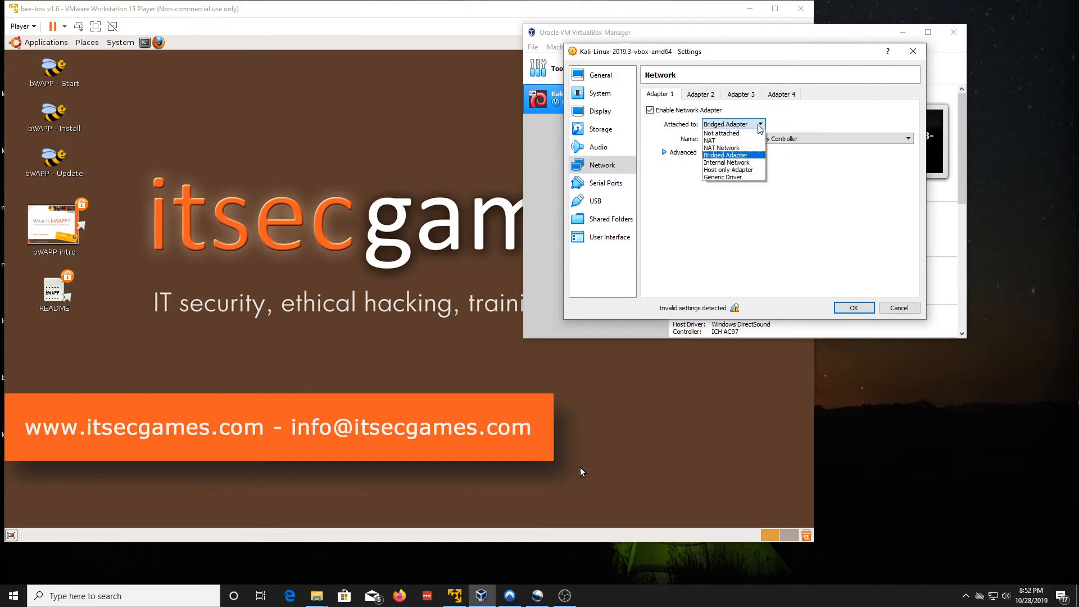
click(724, 142)
click(728, 124)
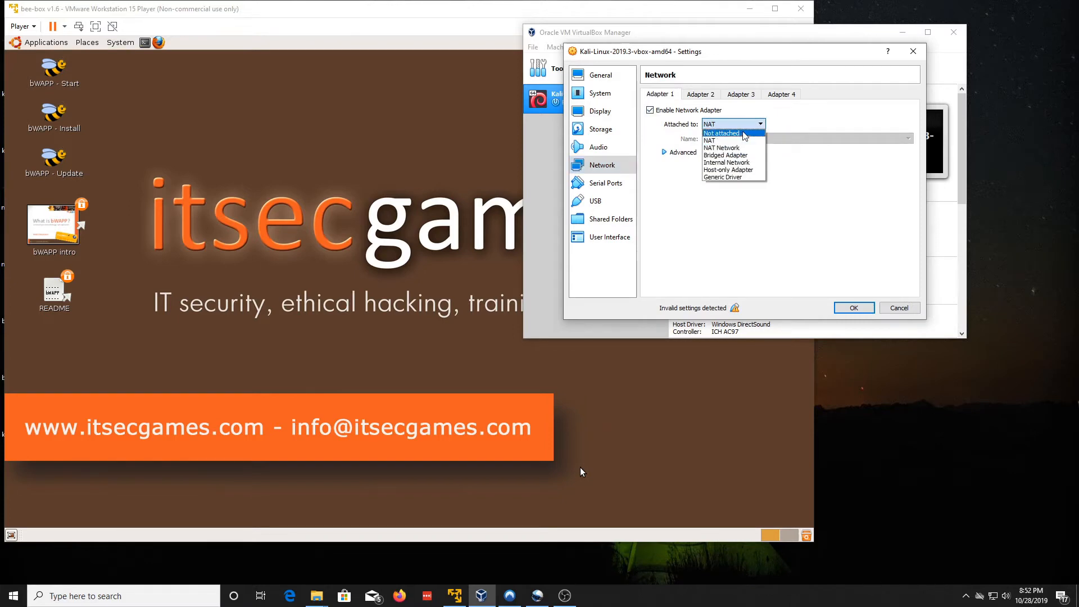
click(728, 155)
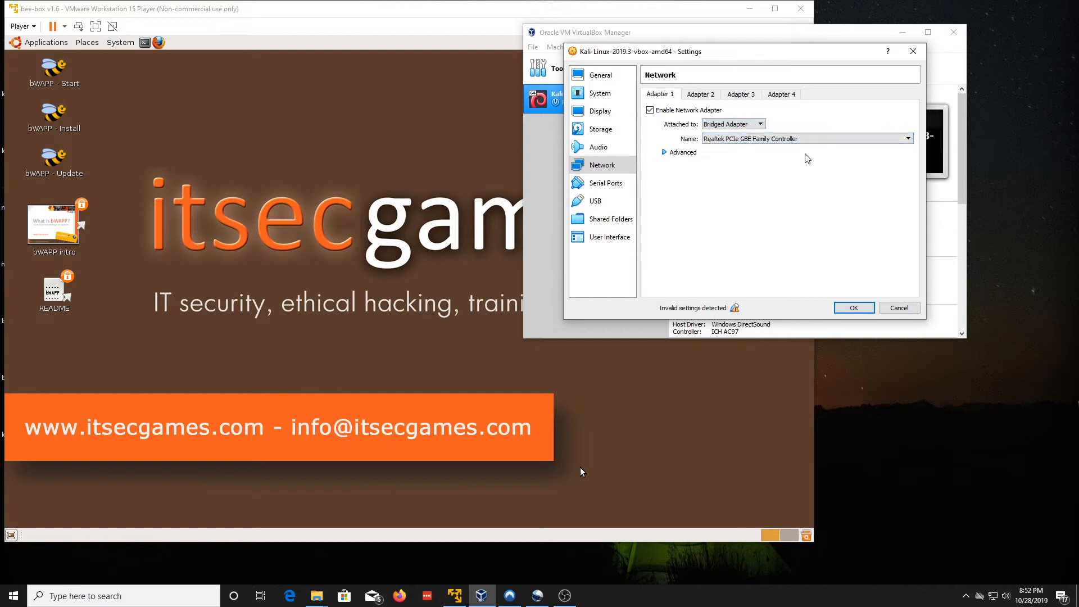
Step: Keep Realtek PCIe GBE Family Controller as the bridged interface and save the Kali machine's settings
click(815, 140)
click(815, 141)
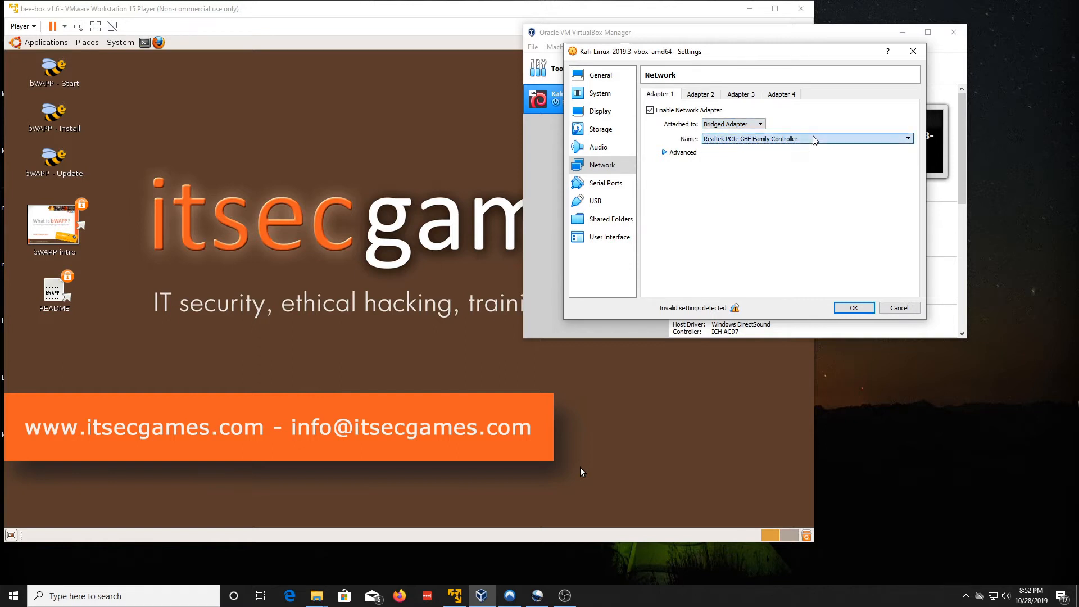
click(851, 310)
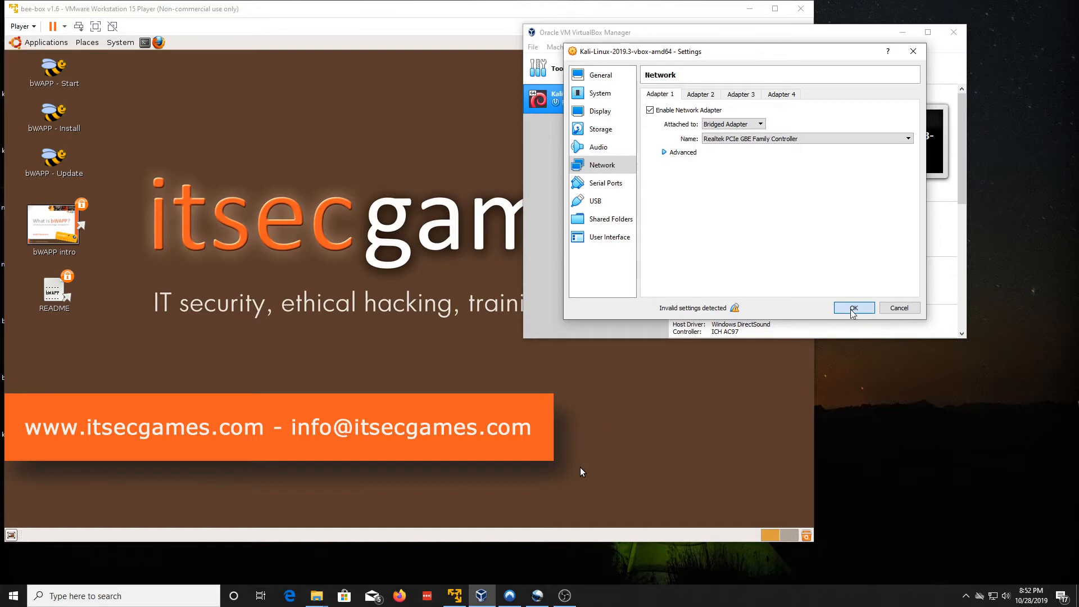